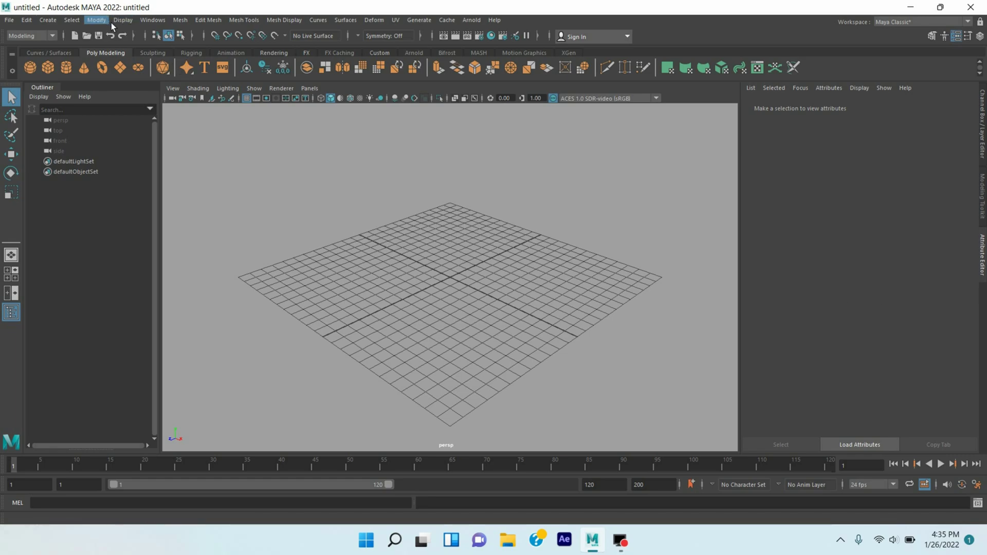
- Show the Create > Curve Tools submenu with CV, EP, Bezier, Pencil and arc tools
{"action": "left_click", "coordinate": [48, 20]}
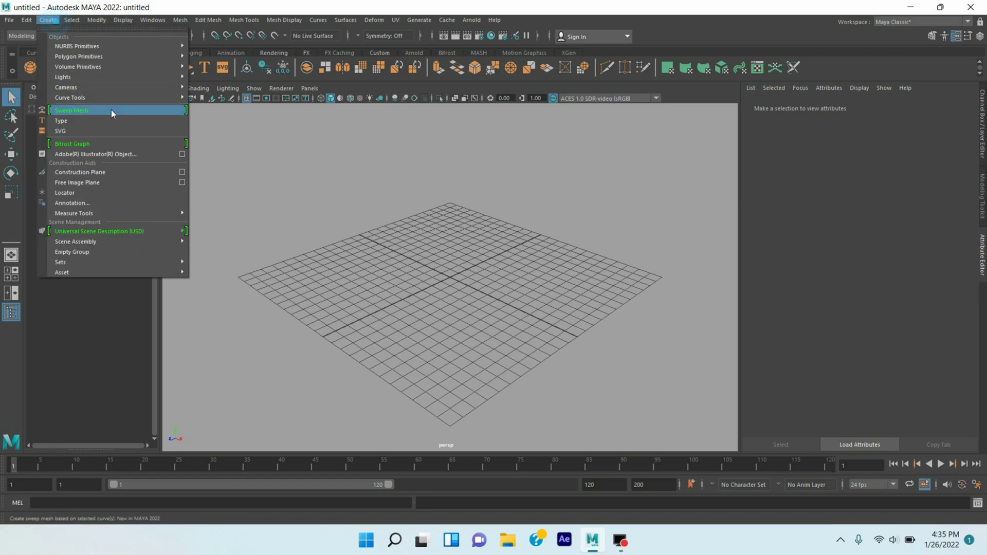
{"action": "mouse_move", "coordinate": [164, 100]}
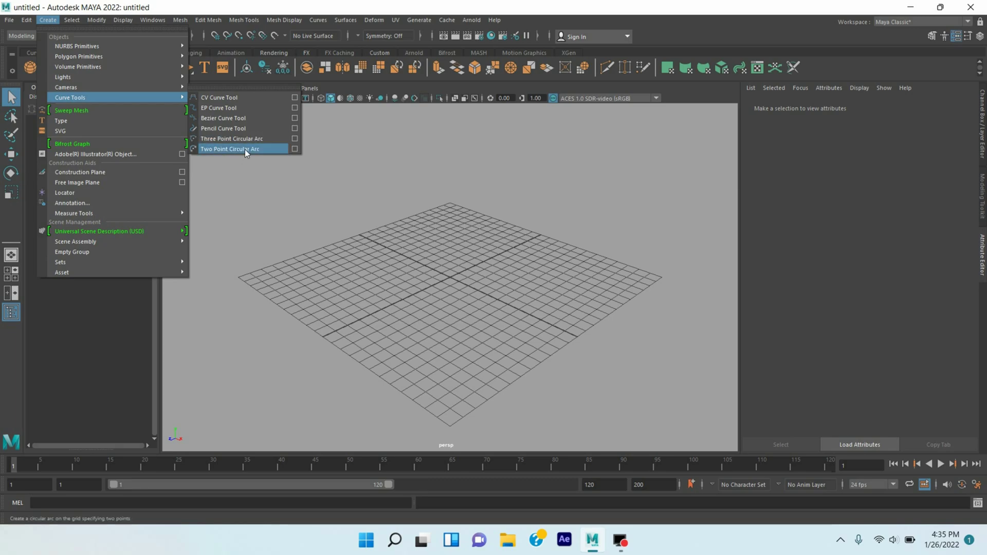
- With the CV Curve Tool, place the first six control vertices of a wavy curve
{"action": "left_click", "coordinate": [217, 98]}
{"action": "scroll", "coordinate": [443, 335], "scroll_direction": "up", "scroll_amount": 3}
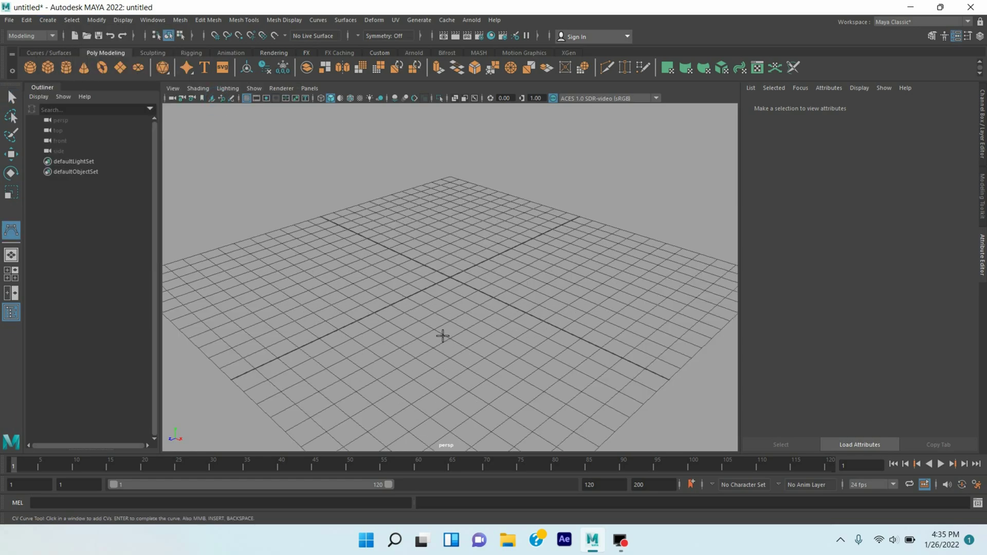
{"action": "left_click", "coordinate": [367, 352]}
{"action": "left_click", "coordinate": [345, 301]}
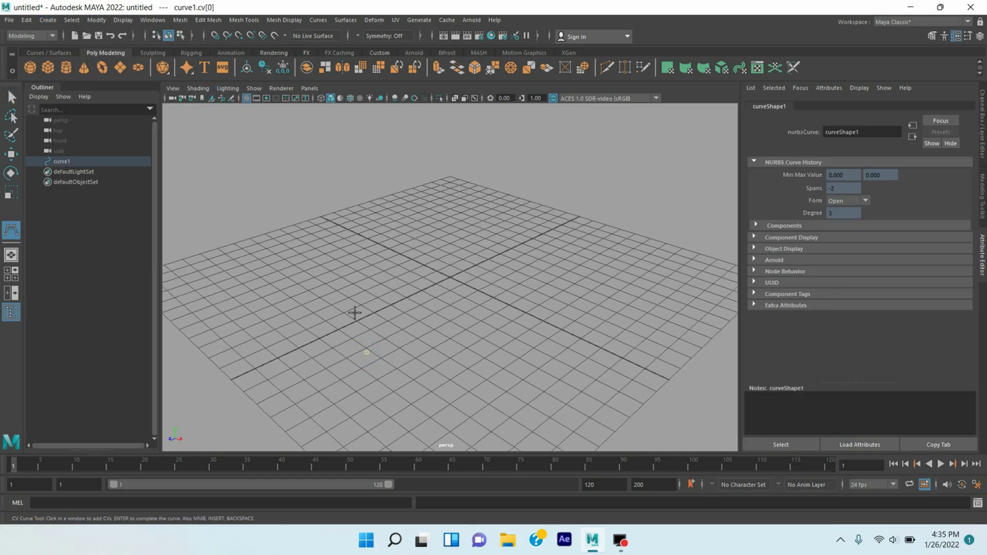
{"action": "left_click", "coordinate": [367, 271]}
{"action": "left_click", "coordinate": [409, 275]}
{"action": "left_click", "coordinate": [453, 273]}
{"action": "left_click", "coordinate": [450, 251]}
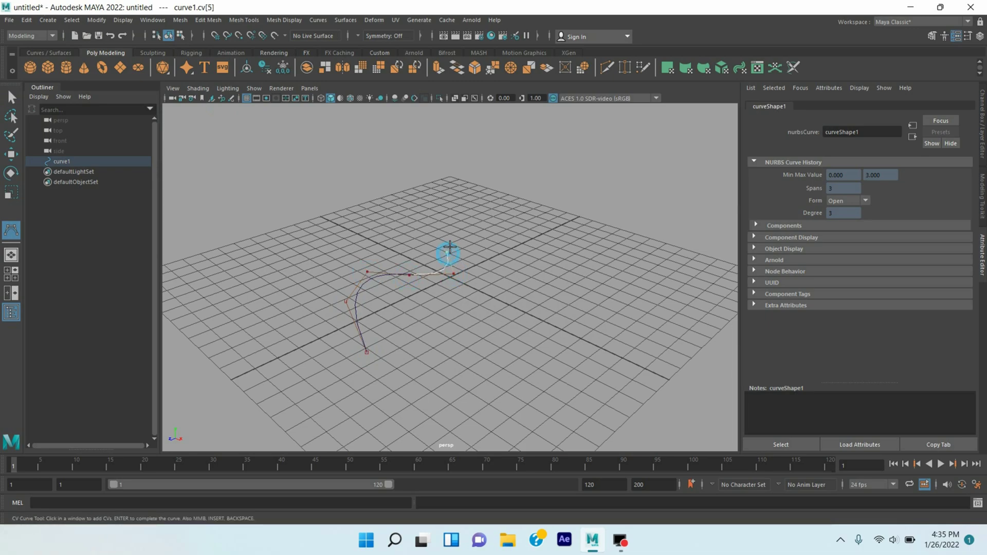
- Add five more vertices rising to the right, finish curve1, and box-select it
{"action": "left_click", "coordinate": [435, 230]}
{"action": "left_click", "coordinate": [453, 208]}
{"action": "left_click", "coordinate": [498, 218]}
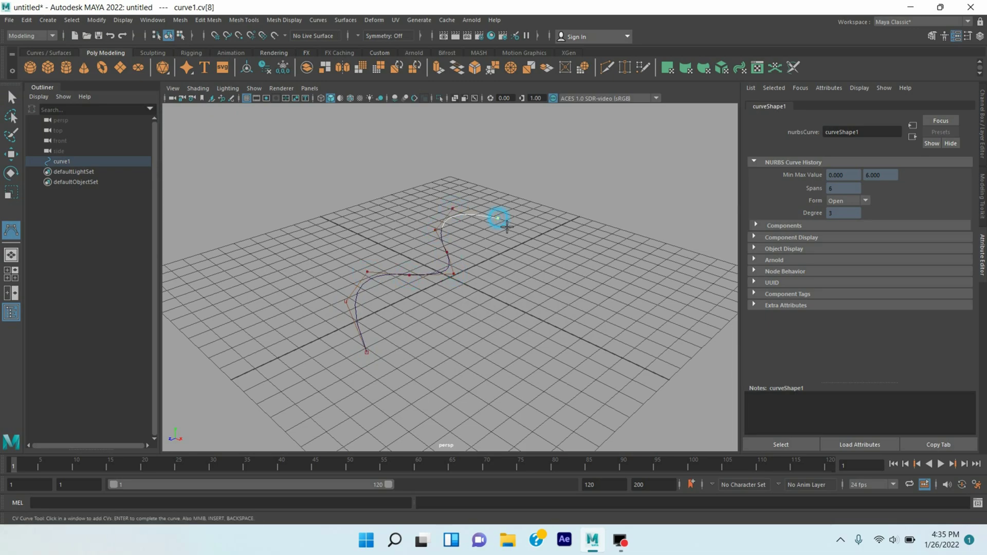
{"action": "left_click", "coordinate": [516, 242]}
{"action": "left_click", "coordinate": [545, 235]}
{"action": "key", "text": "Return"}
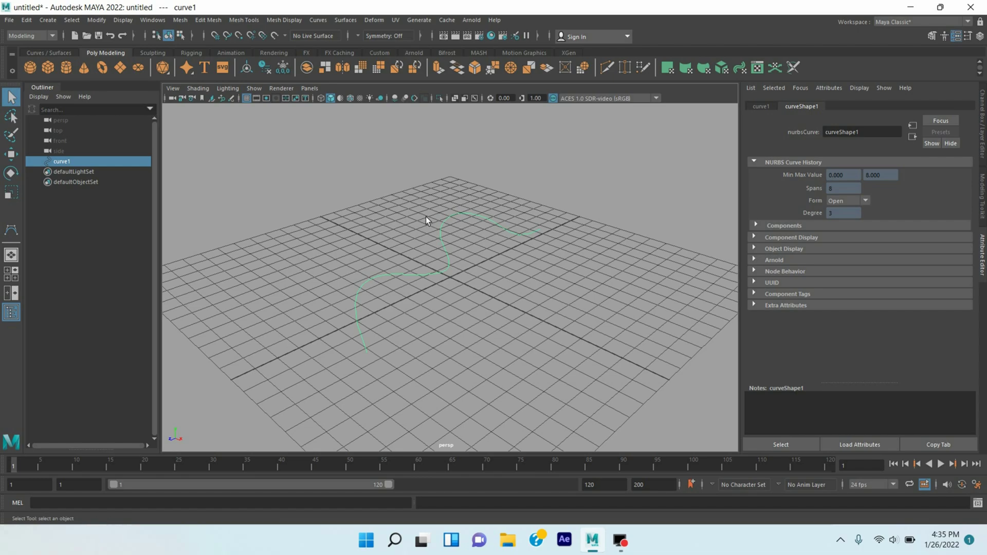
{"action": "left_click_drag", "start_coordinate": [421, 211], "coordinate": [470, 270]}
{"action": "left_click_drag", "start_coordinate": [470, 269], "coordinate": [470, 269]}
{"action": "left_click", "coordinate": [754, 260]}
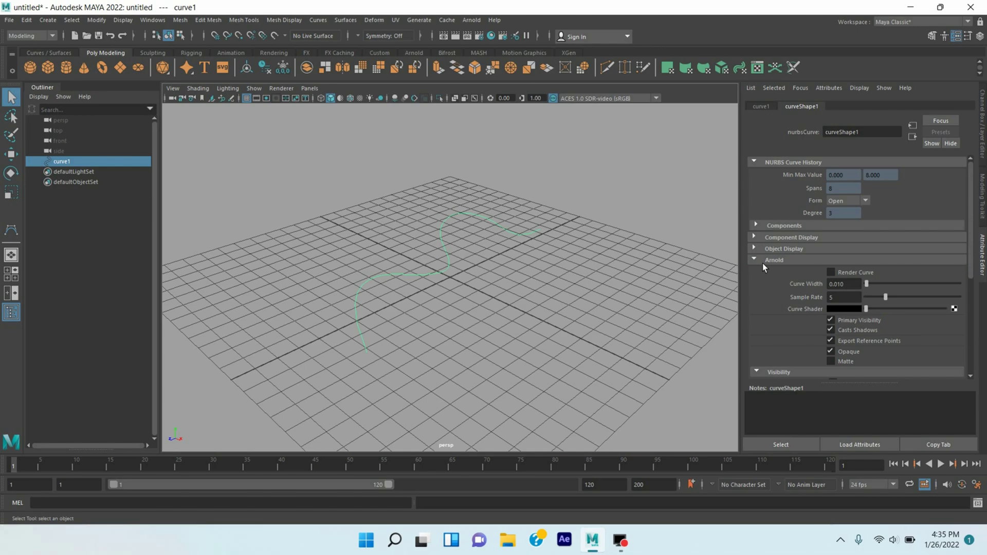
{"action": "left_click", "coordinate": [761, 262]}
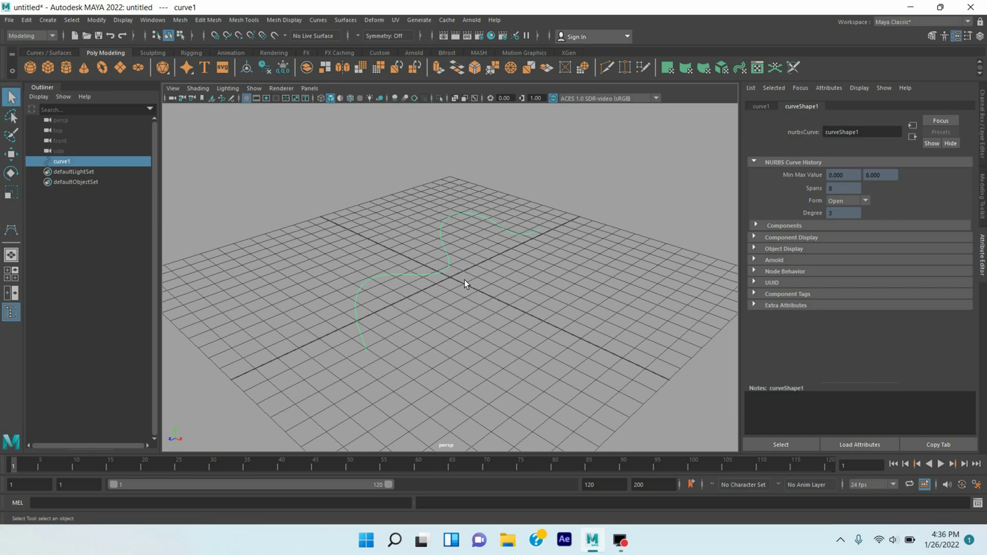
{"action": "double_click", "coordinate": [71, 165]}
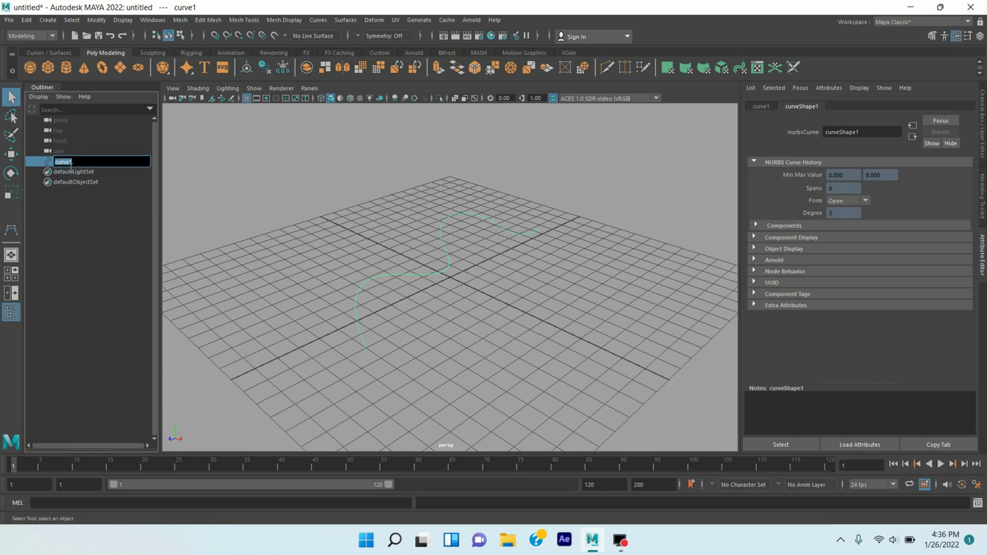
- Rename curve1 to cv and switch to the EP Curve Tool
{"action": "type", "text": "cv"}
{"action": "key", "text": "Return"}
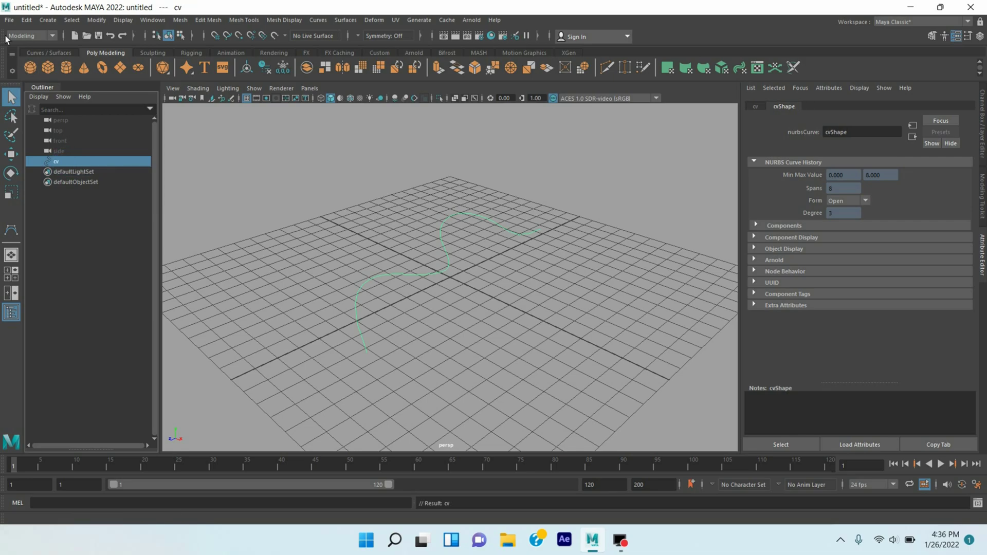
{"action": "left_click", "coordinate": [48, 20]}
{"action": "mouse_move", "coordinate": [172, 98]}
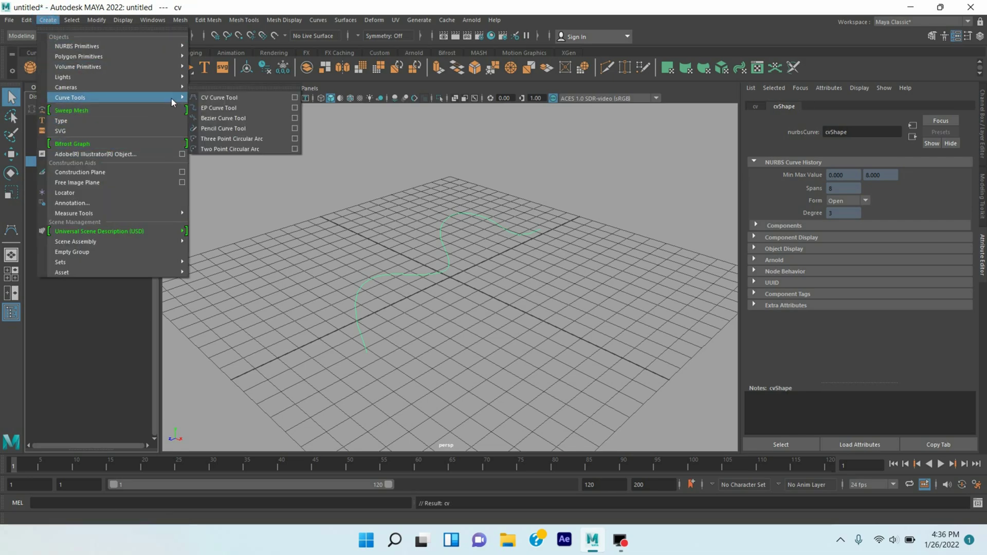
{"action": "left_click", "coordinate": [204, 108]}
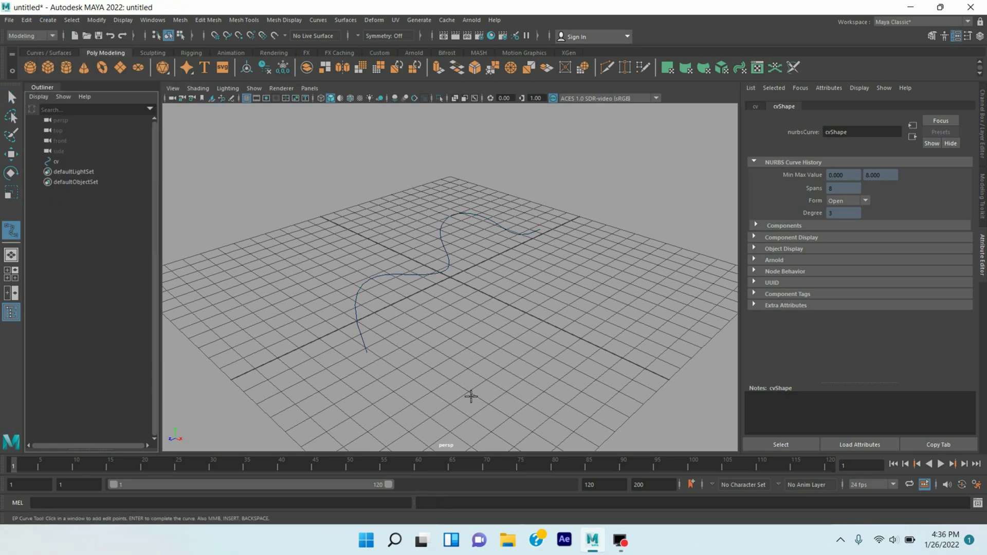
- Place twelve edit points winding across the grid to finish an 11-span EP curve
{"action": "left_click", "coordinate": [465, 387]}
{"action": "left_click", "coordinate": [442, 347]}
{"action": "left_click", "coordinate": [435, 319]}
{"action": "left_click", "coordinate": [452, 294]}
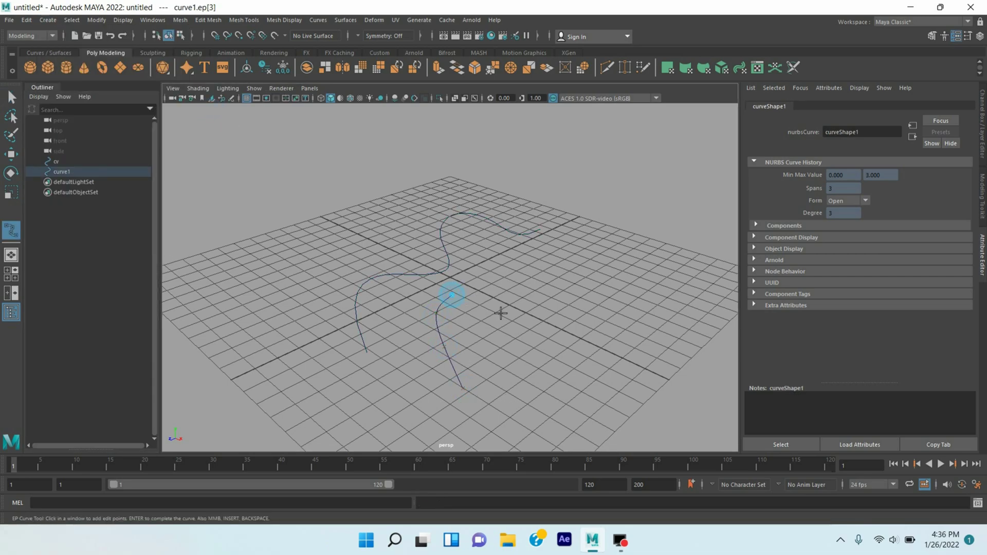
{"action": "left_click", "coordinate": [498, 309]}
{"action": "left_click", "coordinate": [537, 334]}
{"action": "left_click", "coordinate": [554, 305]}
{"action": "left_click", "coordinate": [546, 285]}
{"action": "left_click", "coordinate": [516, 261]}
{"action": "left_click", "coordinate": [538, 234]}
{"action": "left_click", "coordinate": [590, 252]}
{"action": "left_click", "coordinate": [619, 286]}
{"action": "key", "text": "Return"}
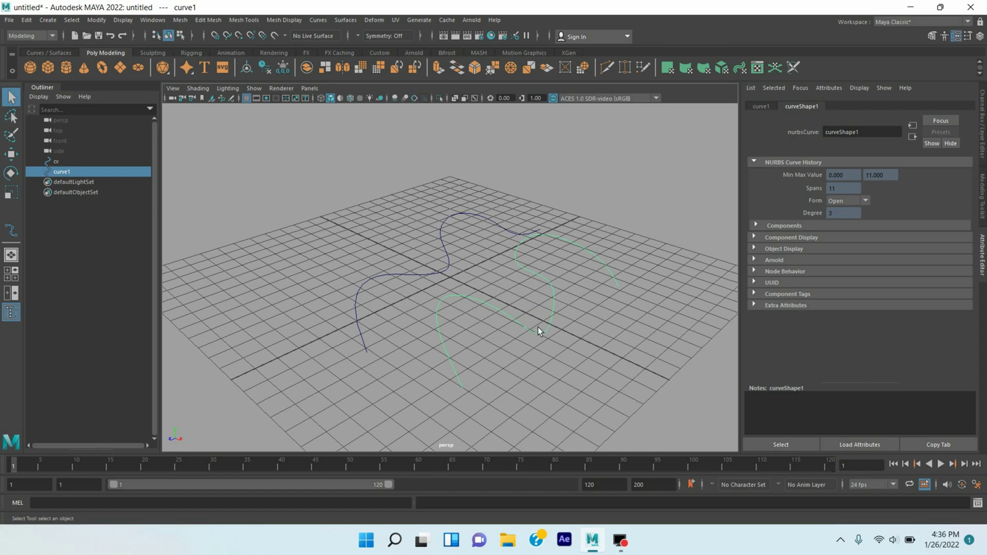
- Rename the EP curve from curve1 to ep in the Outliner
{"action": "double_click", "coordinate": [68, 175]}
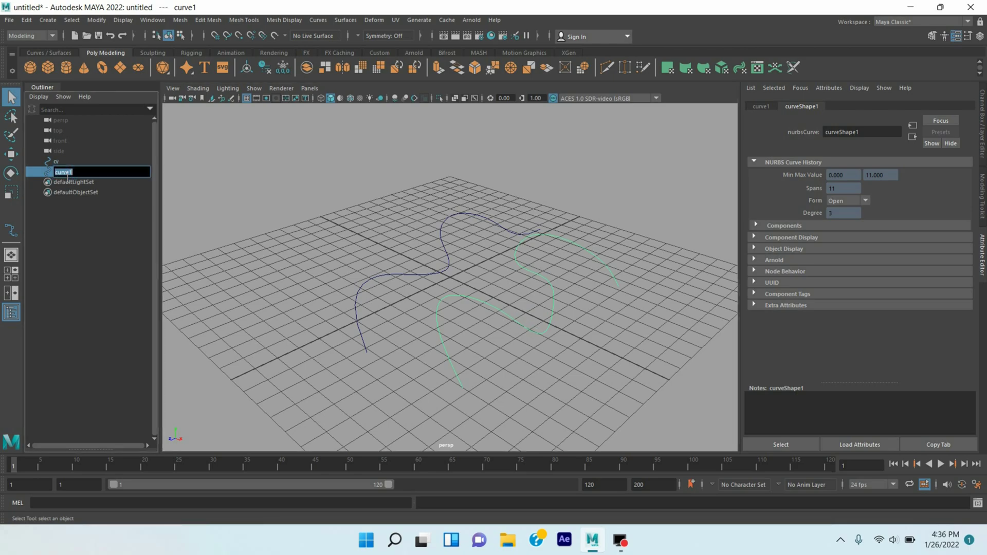
{"action": "type", "text": "c"}
{"action": "type", "text": "p"}
{"action": "key", "text": "Return"}
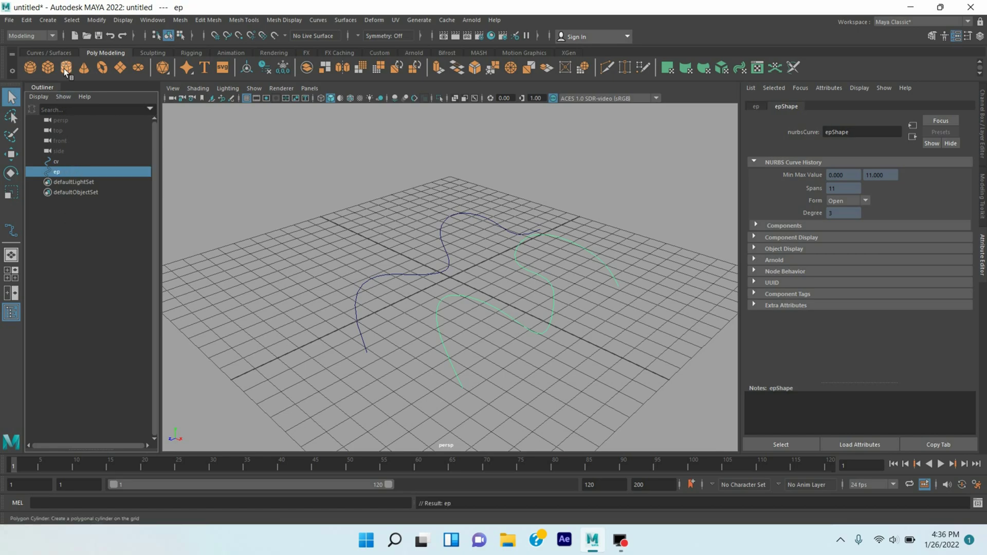
- Draw a Bezier curve, bezier1, with smooth anchors rising up and right across the grid
{"action": "left_click", "coordinate": [52, 23]}
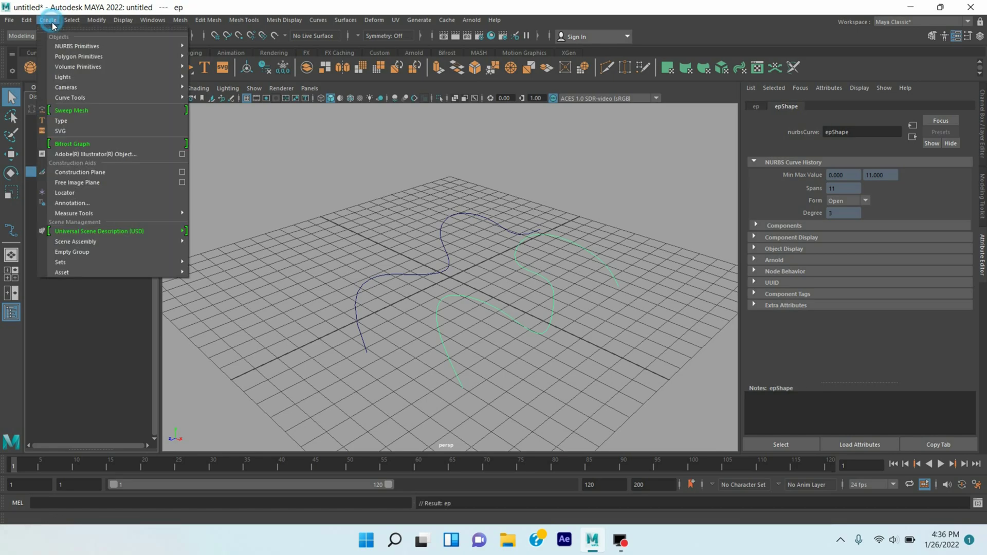
{"action": "left_click", "coordinate": [172, 99]}
{"action": "left_click", "coordinate": [202, 109]}
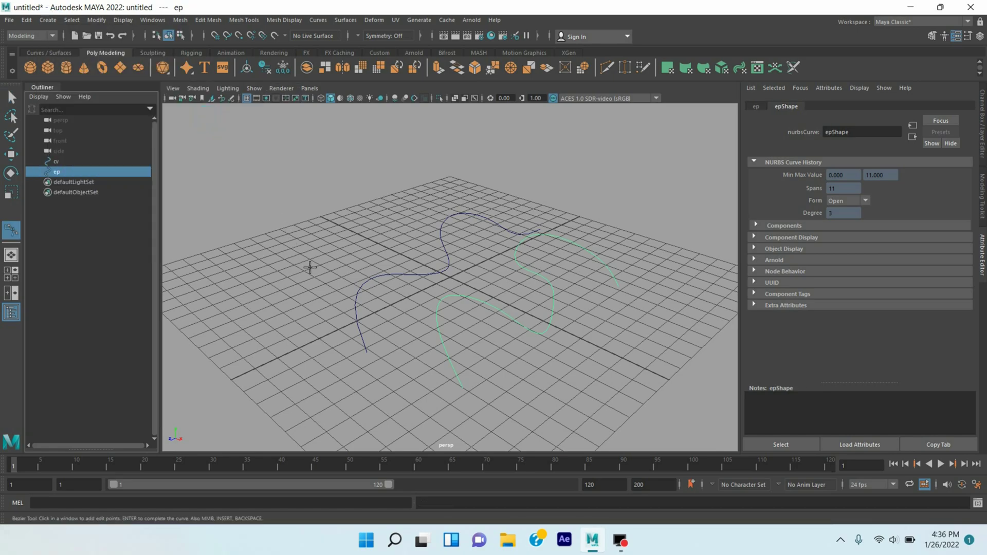
{"action": "left_click_drag", "start_coordinate": [318, 278], "coordinate": [355, 288], "text": "alt"}
{"action": "left_click", "coordinate": [264, 349]}
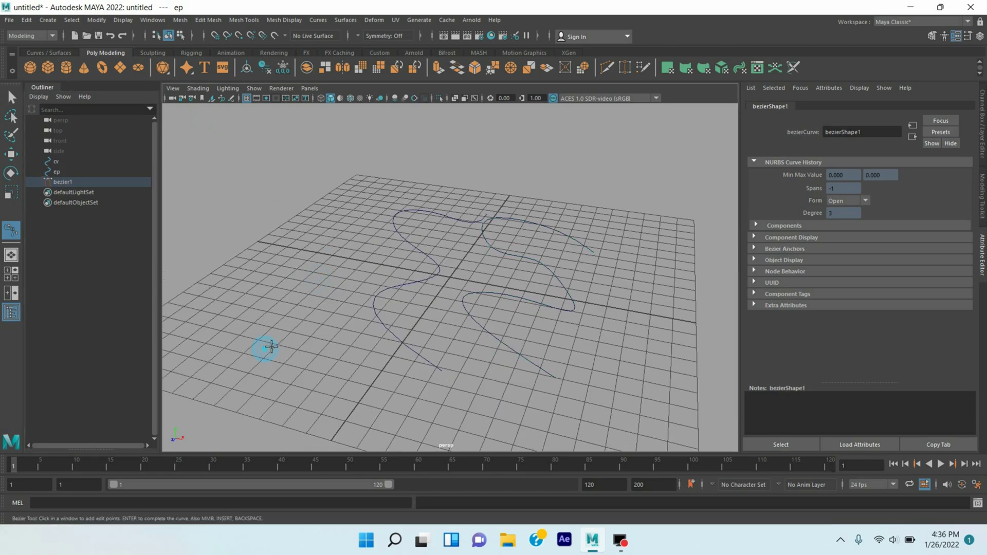
{"action": "left_click_drag", "start_coordinate": [256, 302], "coordinate": [319, 279]}
{"action": "left_click", "coordinate": [305, 289]}
{"action": "left_click", "coordinate": [319, 250]}
{"action": "left_click", "coordinate": [348, 245]}
{"action": "left_click", "coordinate": [367, 221]}
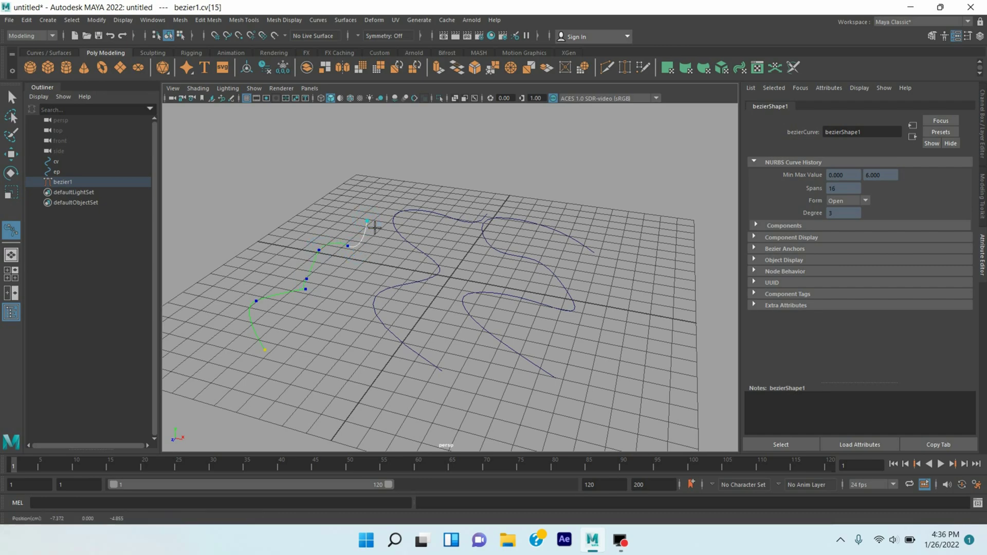
{"action": "key", "text": "Return"}
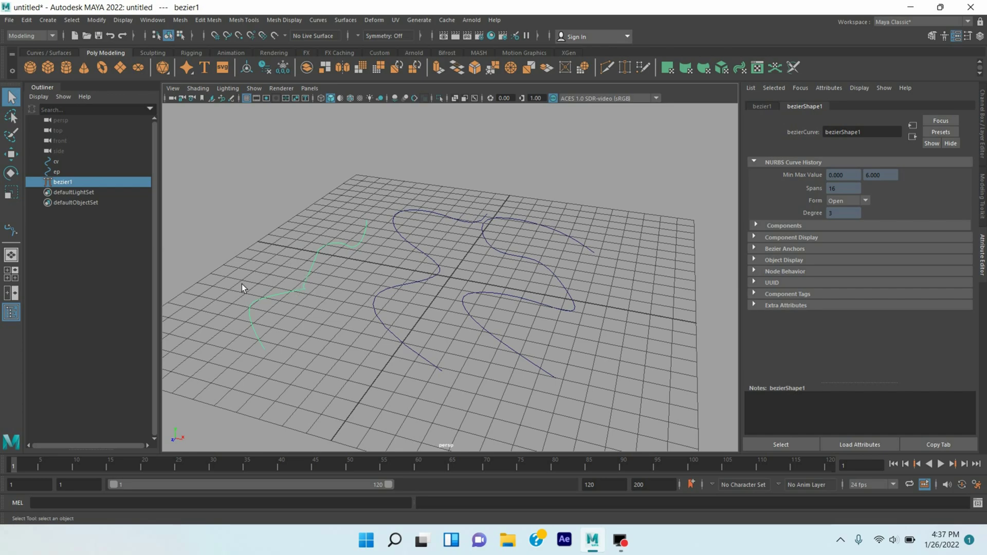
- Sketch a freehand Pencil curve, curve1, on the grid and return to the Select Tool
{"action": "left_click", "coordinate": [47, 21]}
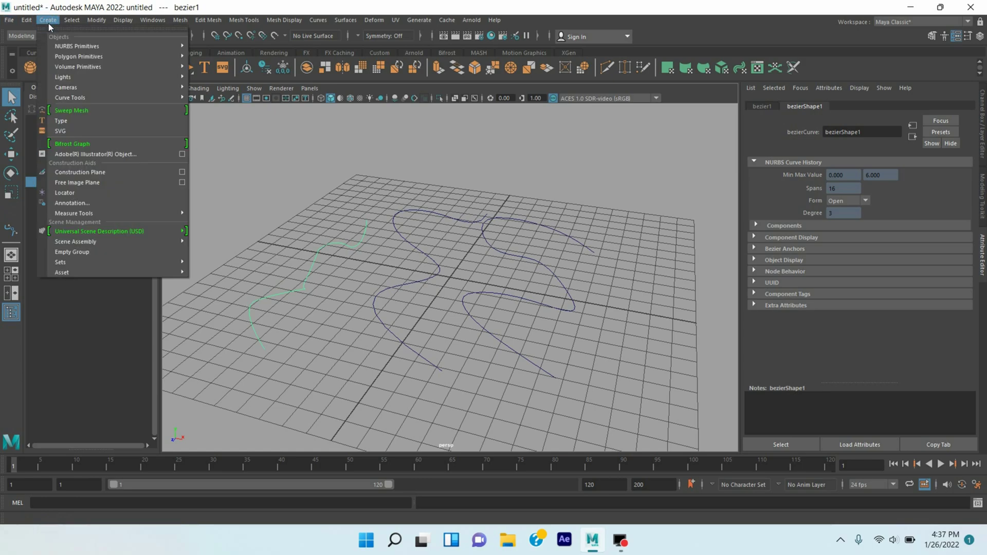
{"action": "mouse_move", "coordinate": [167, 97]}
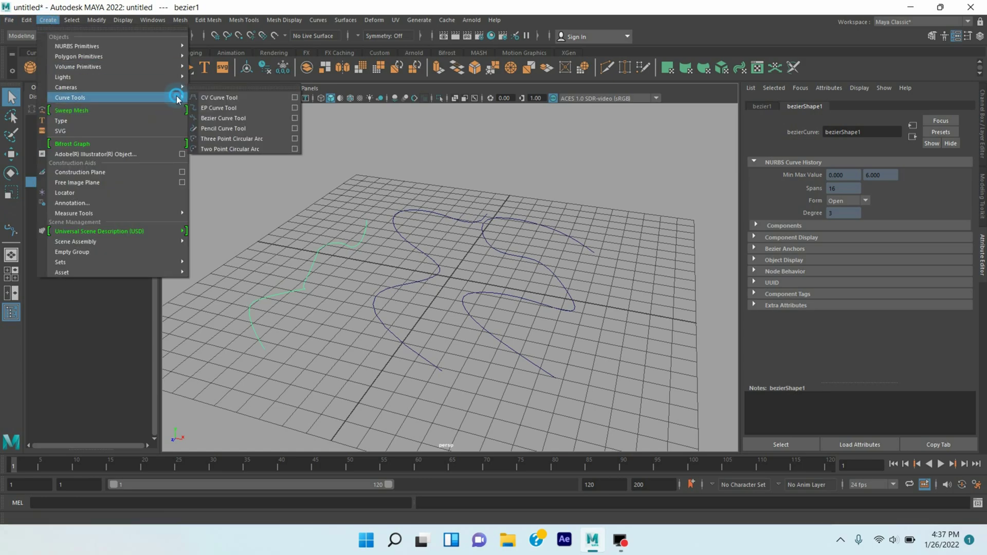
{"action": "left_click", "coordinate": [211, 128]}
{"action": "mouse_move", "coordinate": [337, 371]}
{"action": "left_mouse_down"}
{"action": "mouse_move", "coordinate": [366, 304]}
{"action": "mouse_move", "coordinate": [354, 285]}
{"action": "mouse_move", "coordinate": [380, 256]}
{"action": "left_mouse_up"}
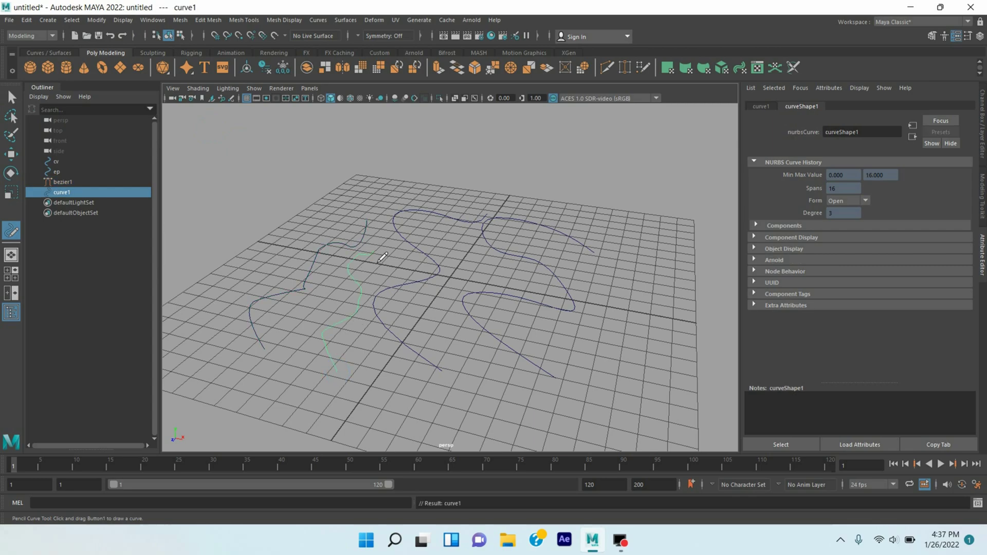
{"action": "key", "text": "q"}
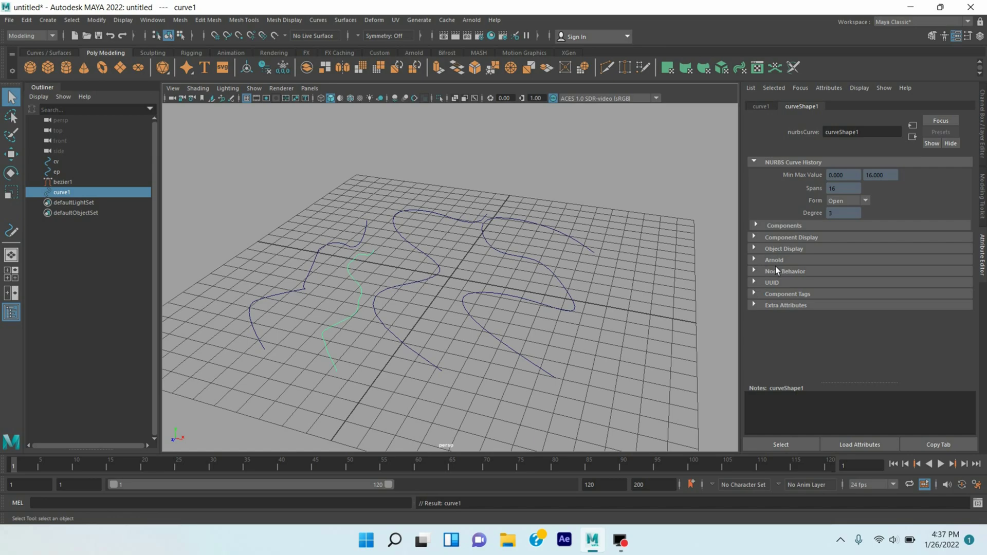
{"action": "left_click", "coordinate": [59, 23]}
- Place a three-point circular arc, curve3, with three points near the grid's right edge
{"action": "mouse_move", "coordinate": [165, 98]}
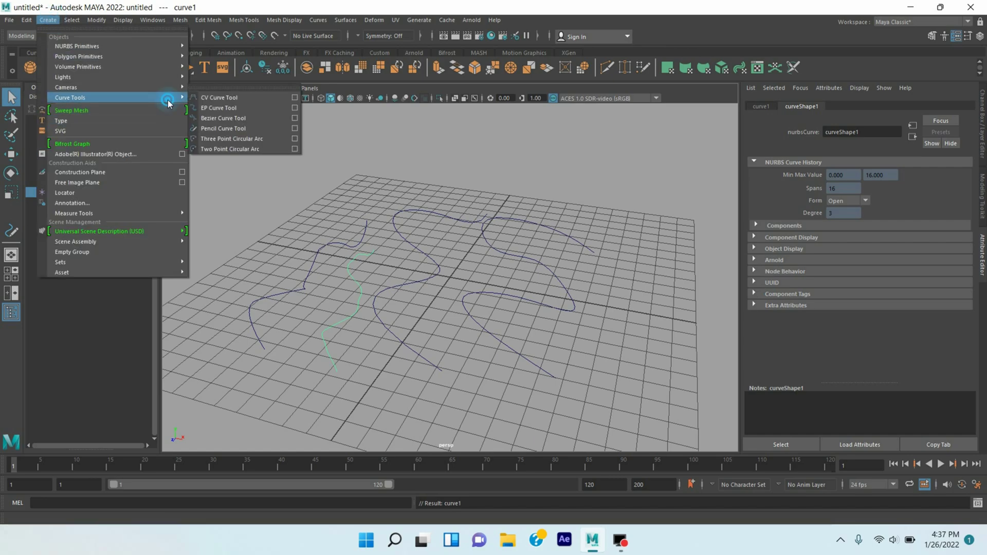
{"action": "left_click", "coordinate": [223, 139]}
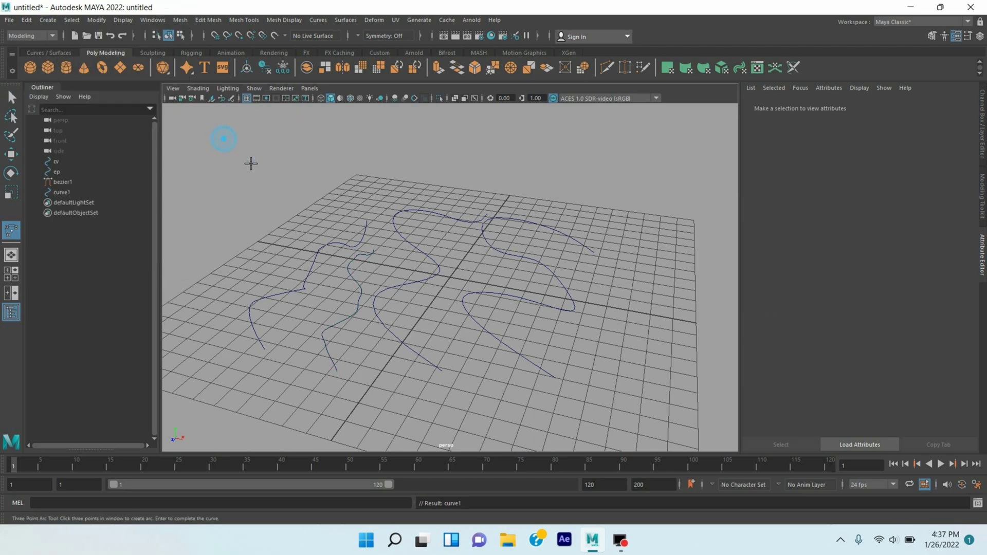
{"action": "left_click", "coordinate": [618, 379]}
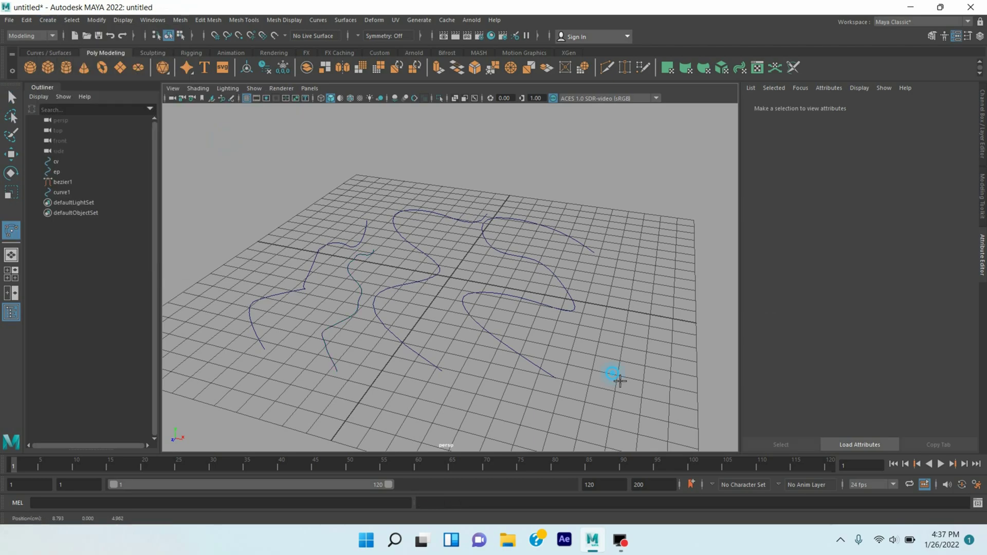
{"action": "left_click", "coordinate": [649, 334]}
{"action": "left_click", "coordinate": [611, 296]}
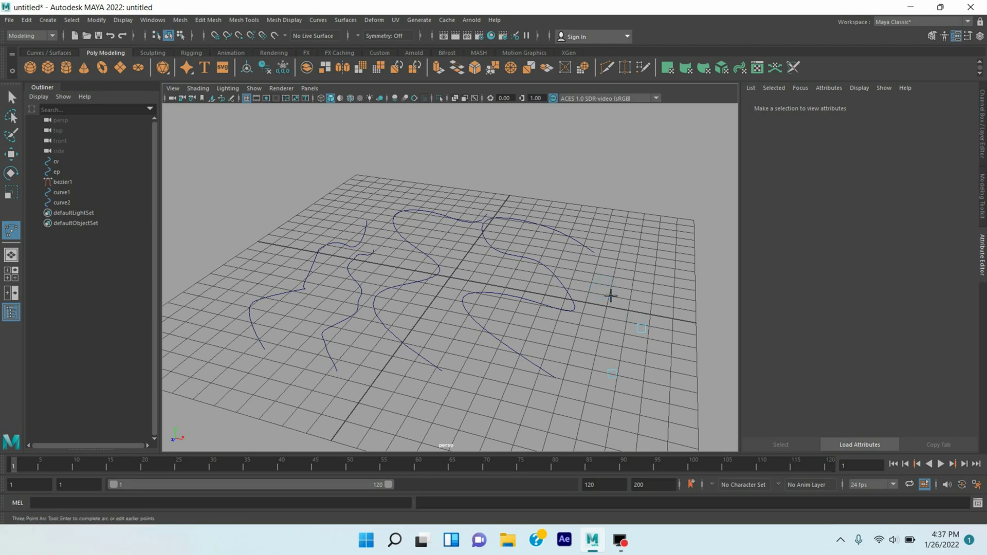
{"action": "key", "text": "Return"}
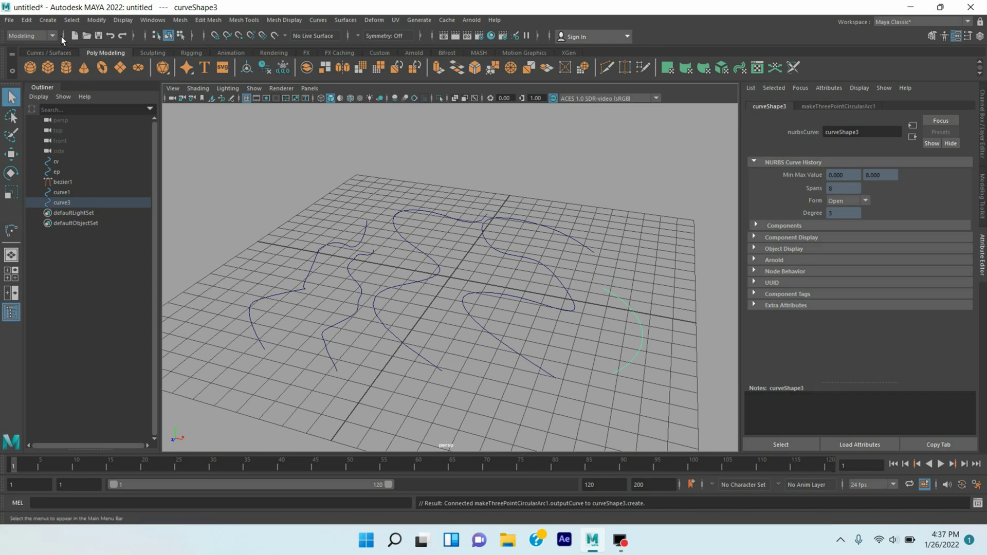
- Create a two-point circular arc, curve5, near the grid's left edge
{"action": "left_click", "coordinate": [48, 21]}
{"action": "mouse_move", "coordinate": [170, 98]}
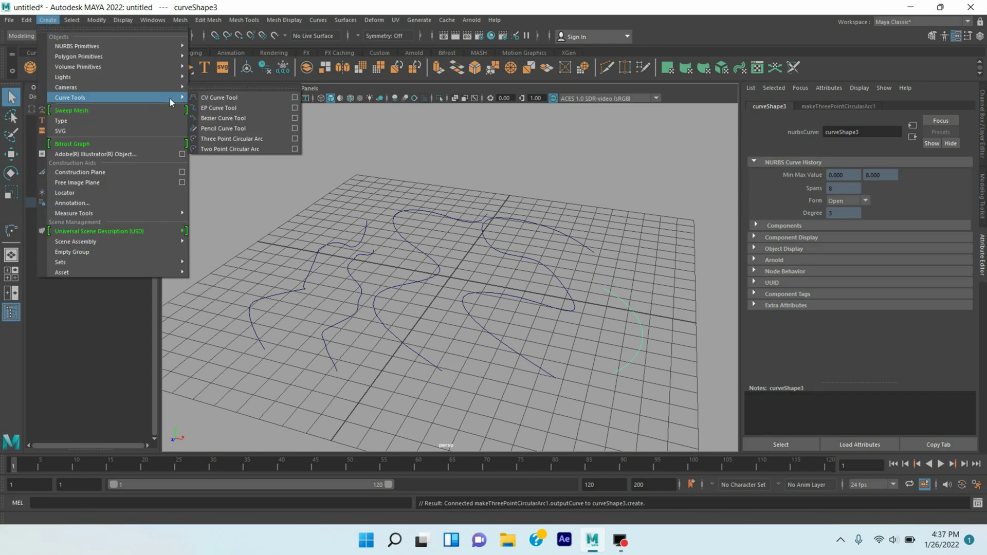
{"action": "left_click", "coordinate": [231, 148]}
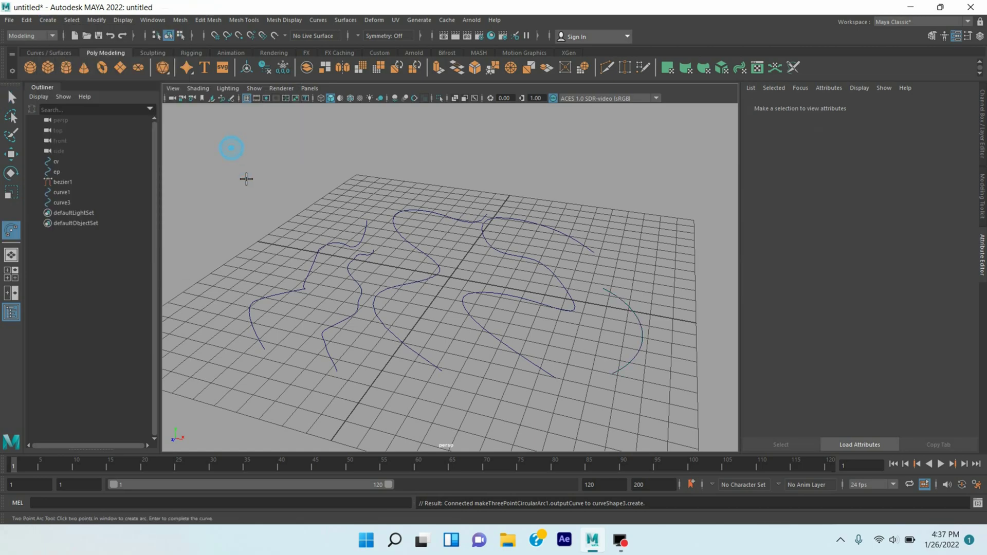
{"action": "left_click", "coordinate": [281, 227]}
{"action": "key", "text": "Return"}
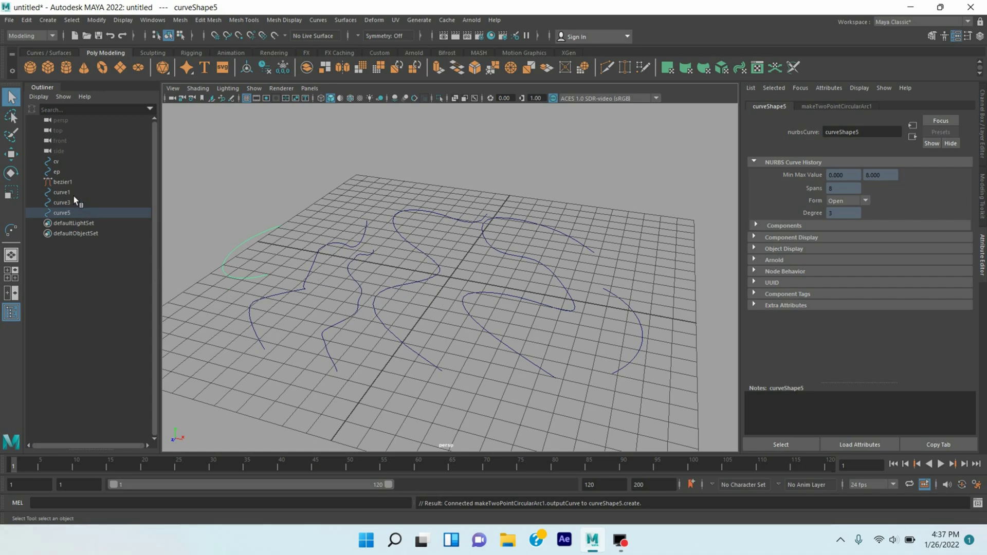
- Select bezier1 in the Outliner, then select the cv curve in the viewport
{"action": "left_click", "coordinate": [66, 183]}
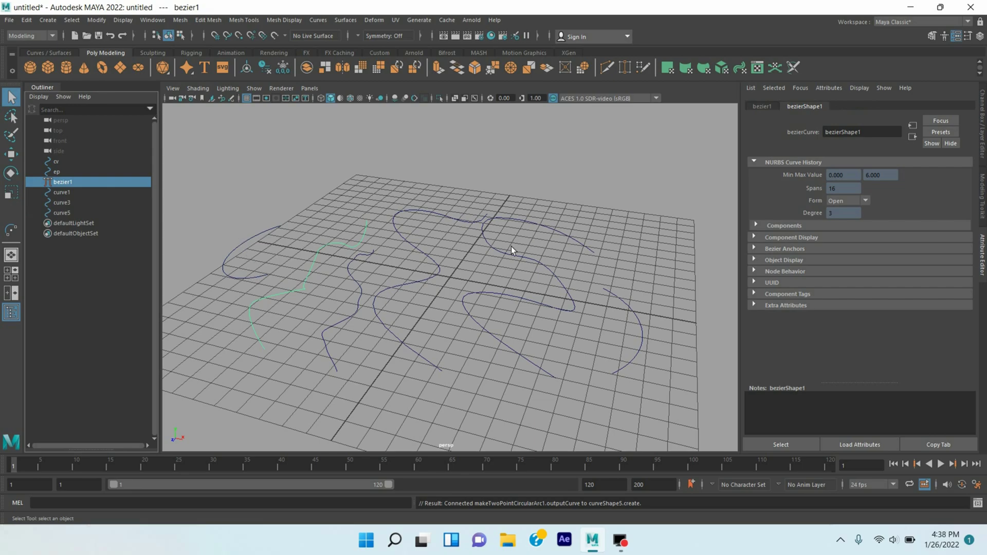
{"action": "left_click", "coordinate": [417, 274]}
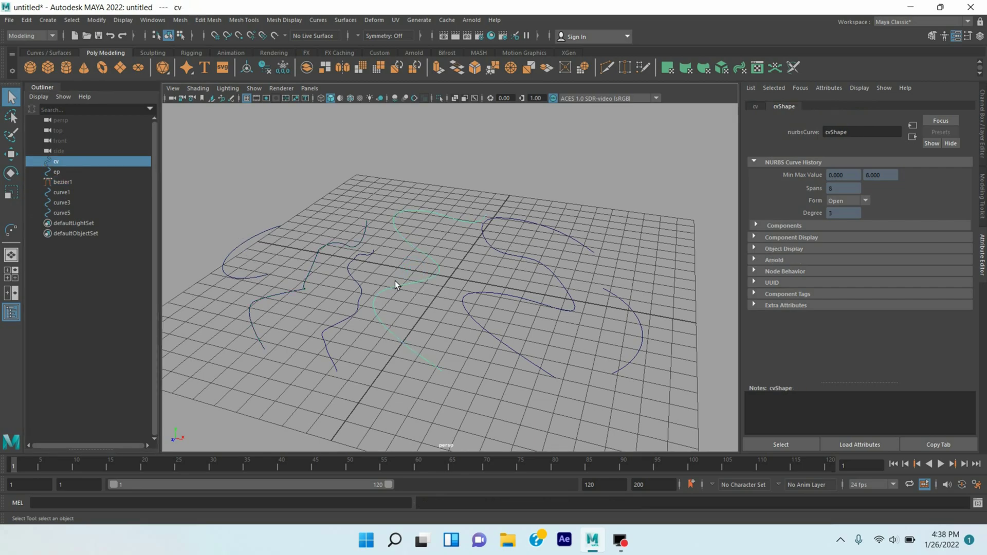
{"action": "left_click", "coordinate": [11, 173]}
- Stand the cv curve upright by setting its Rotate X to 90 in the Channel Box
{"action": "mouse_move", "coordinate": [451, 308]}
{"action": "left_mouse_down"}
{"action": "mouse_move", "coordinate": [440, 260]}
{"action": "mouse_move", "coordinate": [441, 316]}
{"action": "left_mouse_up"}
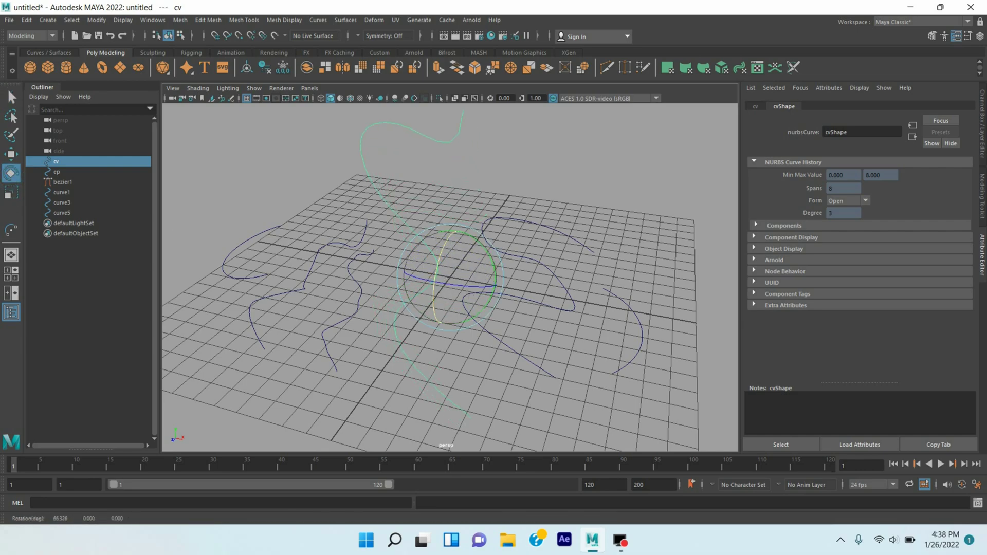
{"action": "left_click", "coordinate": [981, 135]}
{"action": "double_click", "coordinate": [957, 142]}
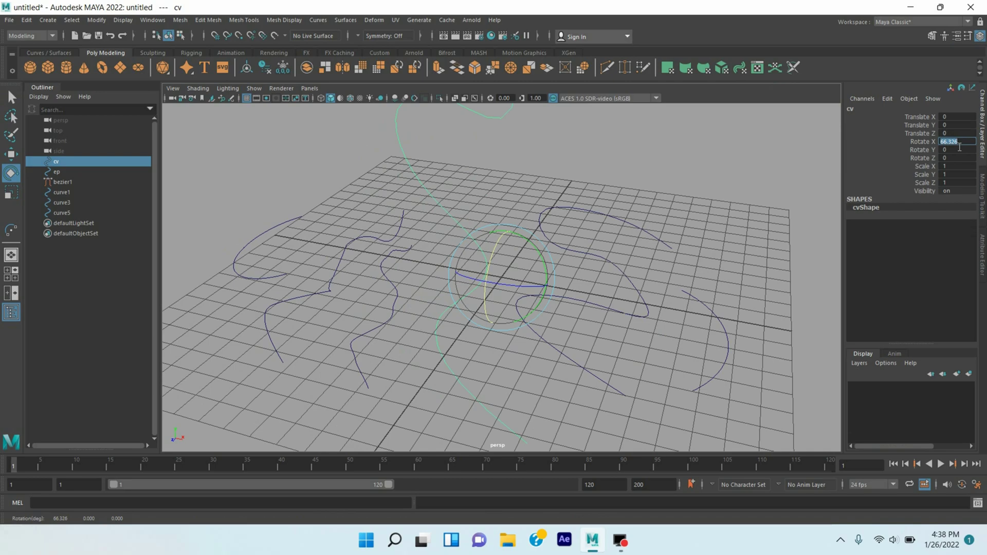
{"action": "type", "text": "90"}
{"action": "key", "text": "Return"}
{"action": "scroll", "coordinate": [497, 308], "scroll_direction": "down", "scroll_amount": 2}
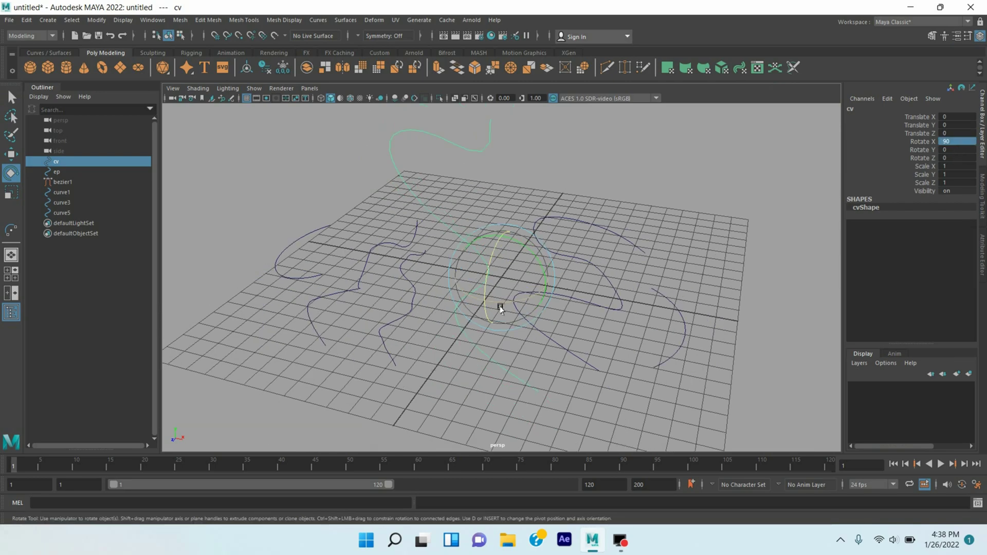
- Move the cv curve up along Y so it floats above the grid
{"action": "key", "text": "w"}
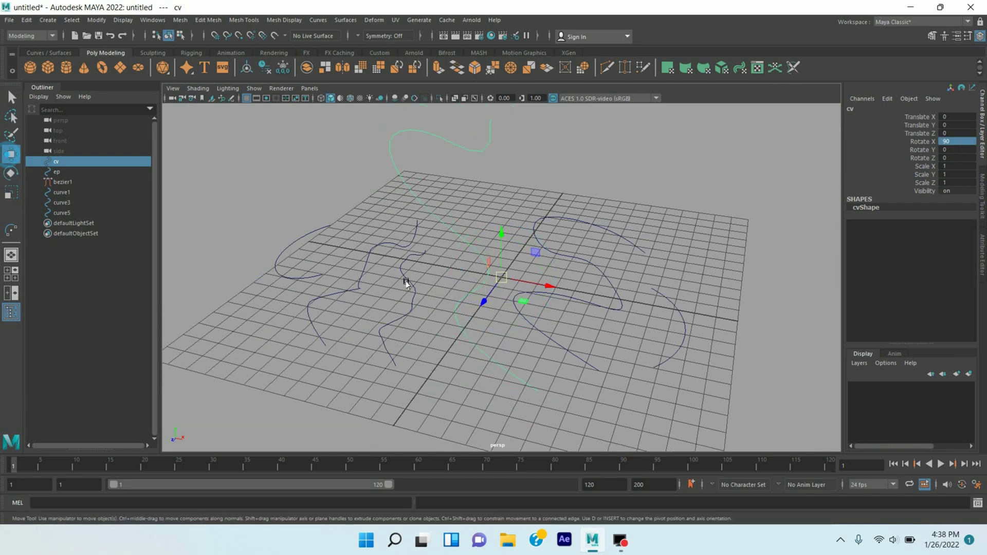
{"action": "left_click_drag", "start_coordinate": [504, 236], "coordinate": [505, 80]}
{"action": "scroll", "coordinate": [507, 264], "scroll_direction": "down", "scroll_amount": 2}
{"action": "scroll", "coordinate": [504, 264], "scroll_direction": "down", "scroll_amount": 2}
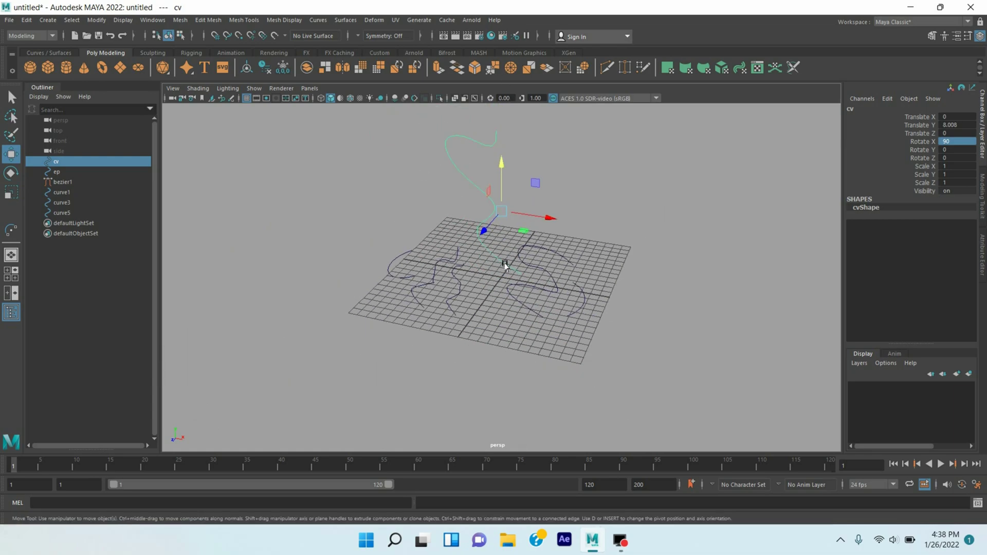
{"action": "left_click_drag", "start_coordinate": [492, 318], "coordinate": [511, 307], "text": "alt"}
{"action": "scroll", "coordinate": [510, 308], "scroll_direction": "up", "scroll_amount": 3}
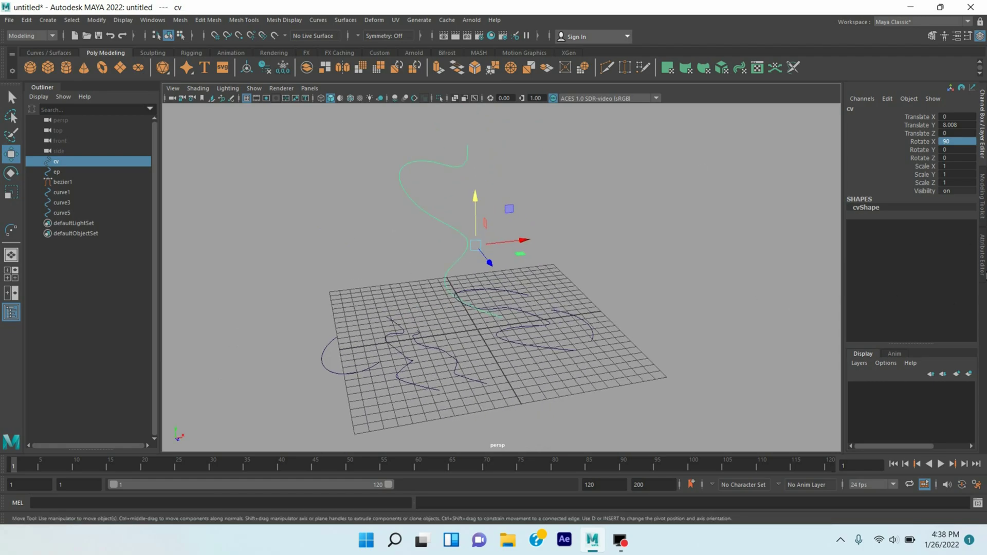
{"action": "left_click", "coordinate": [983, 273]}
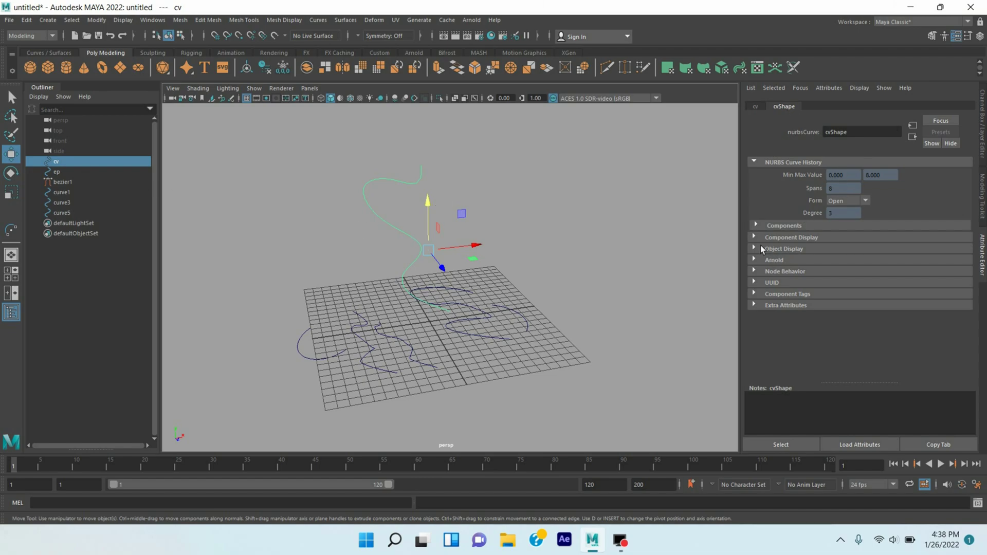
- Turn on Arnold Render Curve for cv, with Curve Width 2 and Sample Rate 8
{"action": "left_click", "coordinate": [754, 260]}
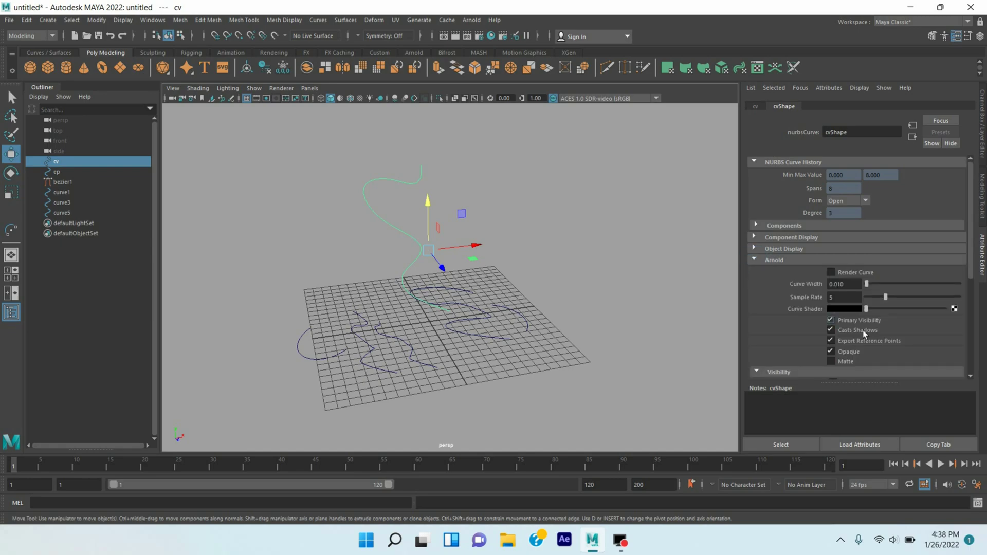
{"action": "left_click", "coordinate": [841, 275]}
{"action": "left_click", "coordinate": [844, 283]}
{"action": "key", "text": "Tab"}
{"action": "type", "text": "8"}
{"action": "key", "text": "Return"}
{"action": "left_click", "coordinate": [469, 23]}
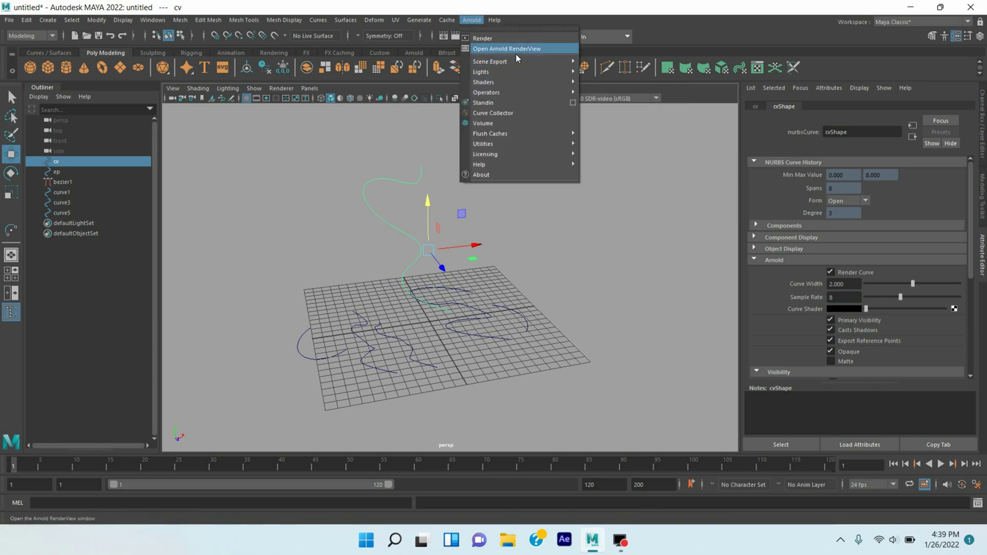
- Add an Arnold Skydome light to the scene and open Arnold RenderView
{"action": "mouse_move", "coordinate": [527, 71]}
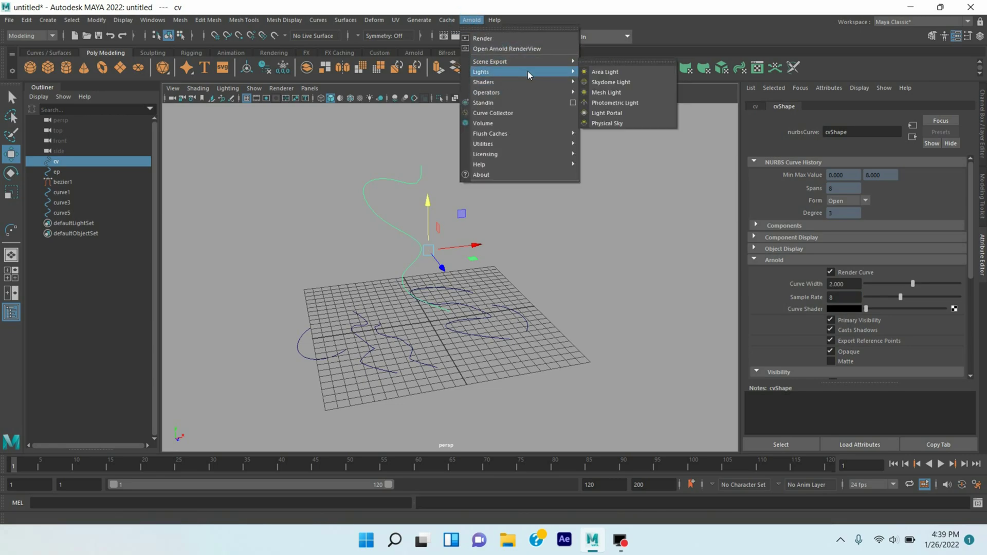
{"action": "left_click", "coordinate": [594, 83]}
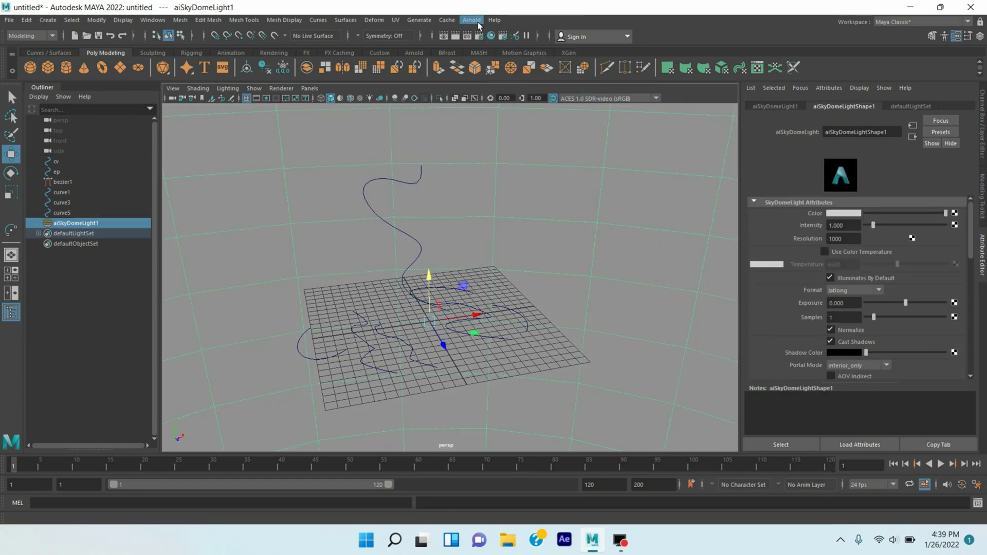
{"action": "left_click", "coordinate": [477, 22]}
{"action": "left_click", "coordinate": [486, 46]}
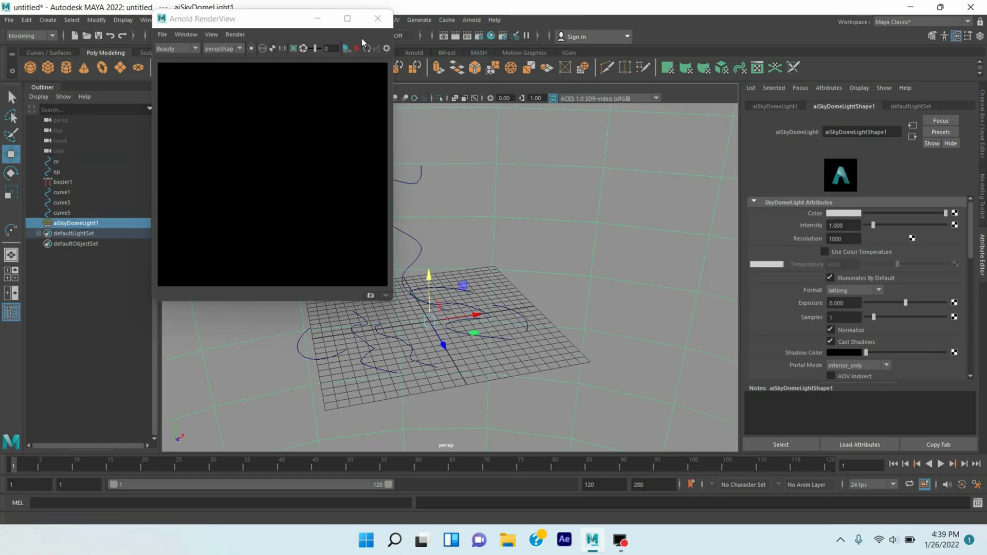
- Render the scene so the cv curve appears as a thick tube, then reselect the curve
{"action": "left_click_drag", "start_coordinate": [301, 20], "coordinate": [245, 19]}
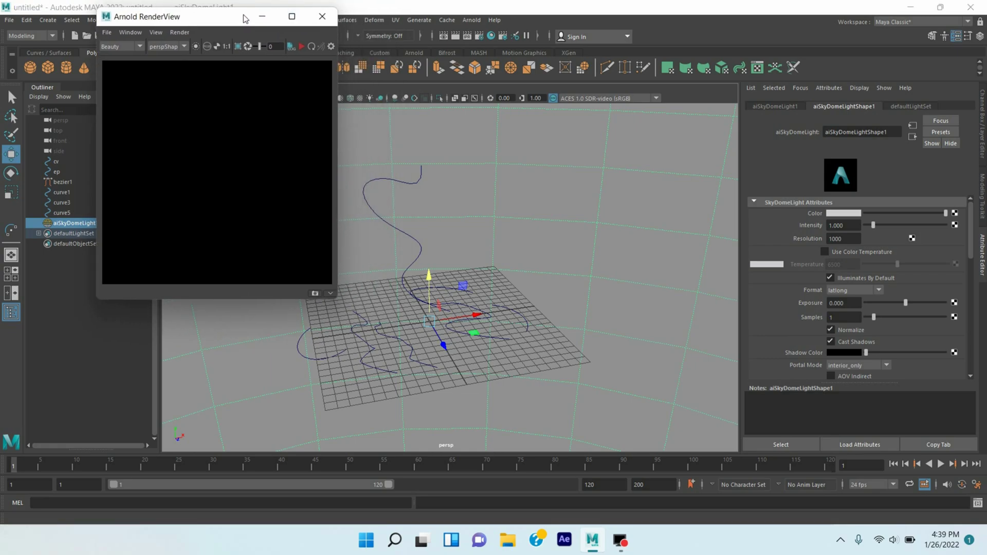
{"action": "left_click", "coordinate": [311, 46]}
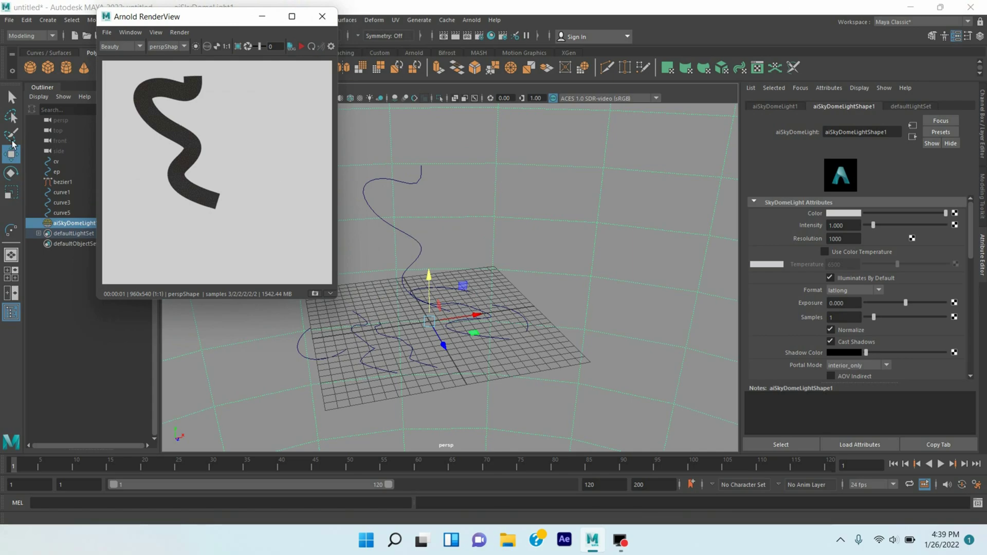
{"action": "left_click", "coordinate": [57, 163]}
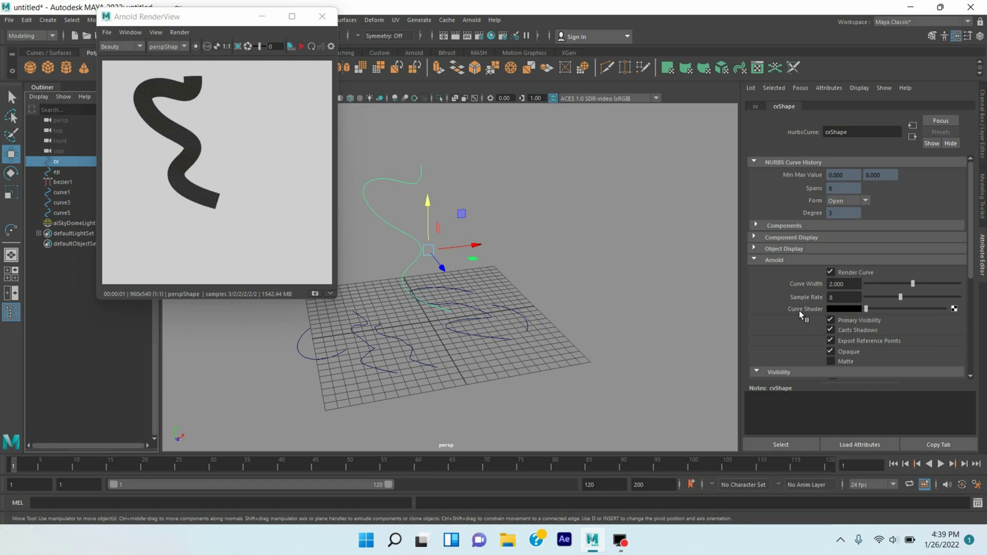
- Assign a new aiStandardSurface as the curve's Arnold shader with a red Base Color
{"action": "left_click", "coordinate": [954, 308]}
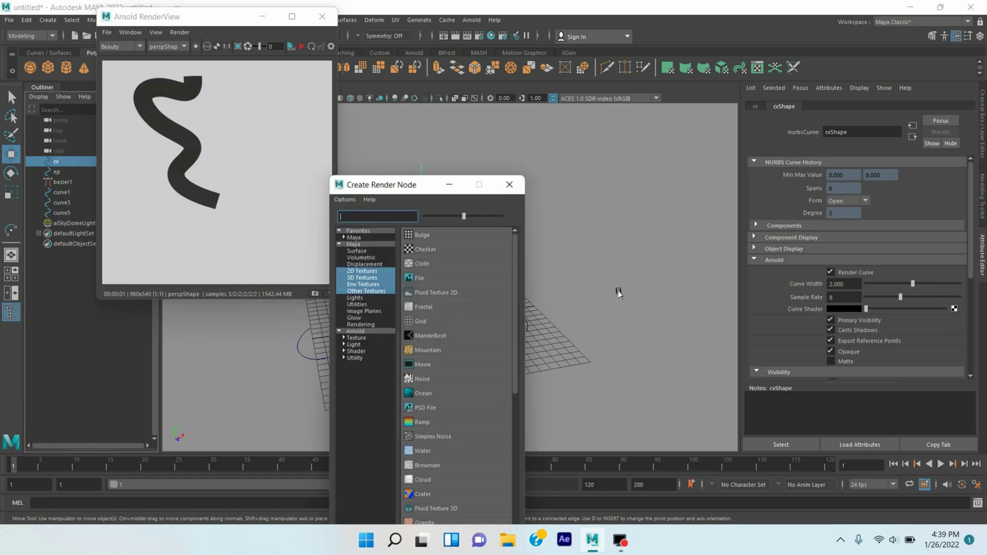
{"action": "left_click", "coordinate": [359, 353]}
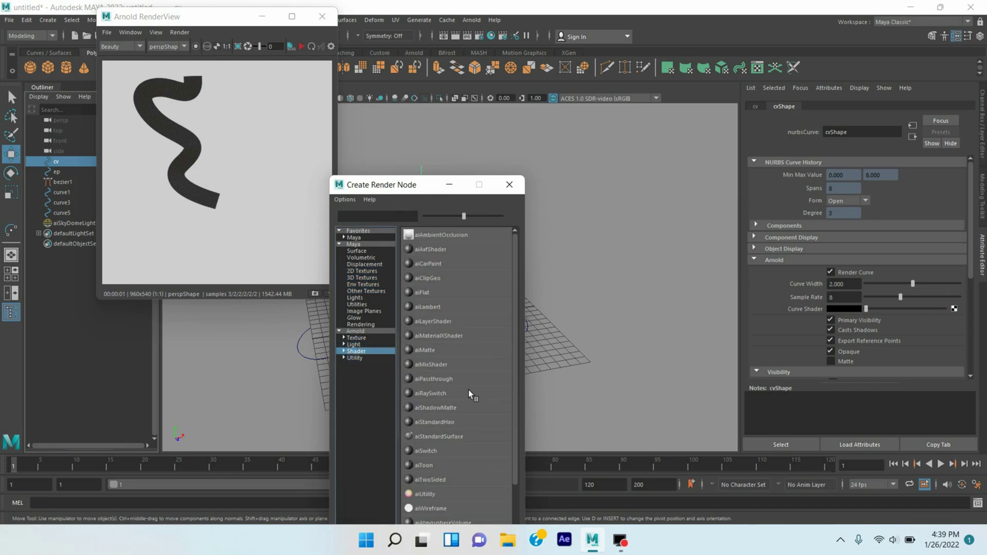
{"action": "left_click", "coordinate": [441, 436]}
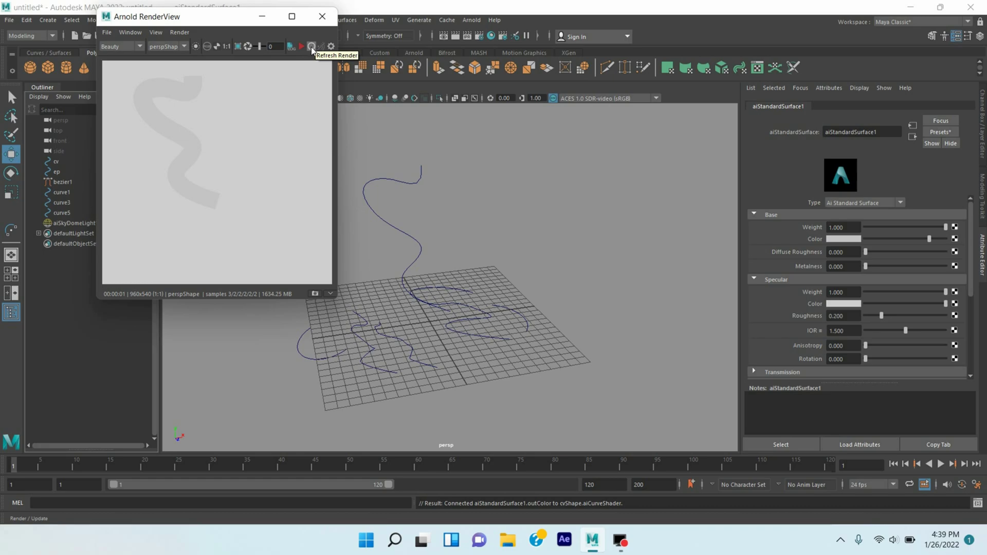
{"action": "left_click", "coordinate": [835, 240]}
{"action": "left_click", "coordinate": [795, 212]}
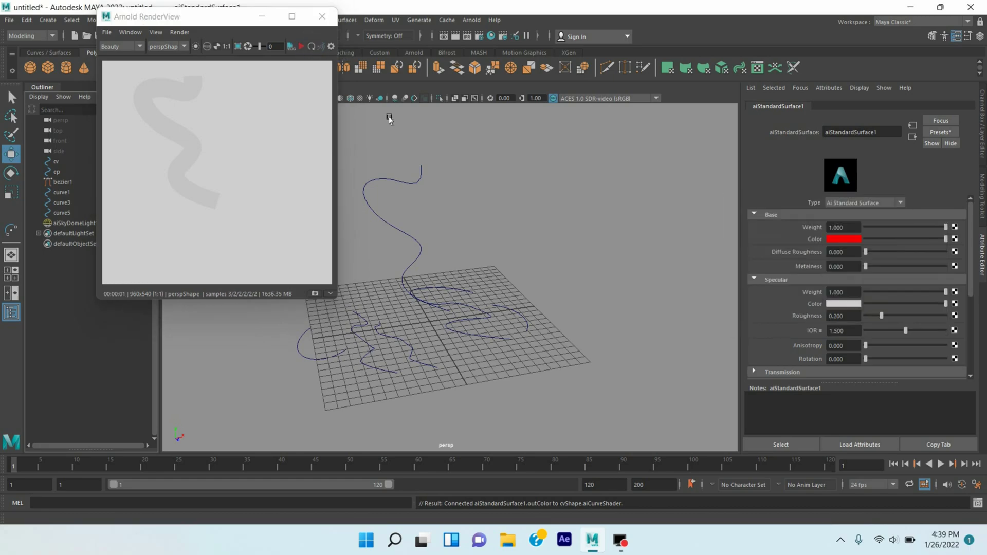
- Re-render the curve in red, then move RenderView aside and minimize it
{"action": "left_click", "coordinate": [312, 47]}
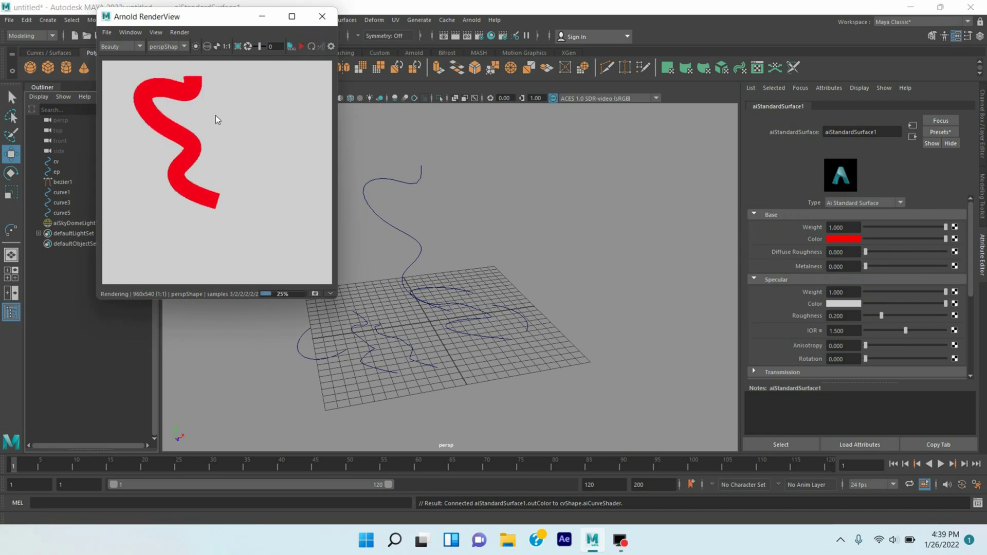
{"action": "left_click_drag", "start_coordinate": [256, 15], "coordinate": [273, 26]}
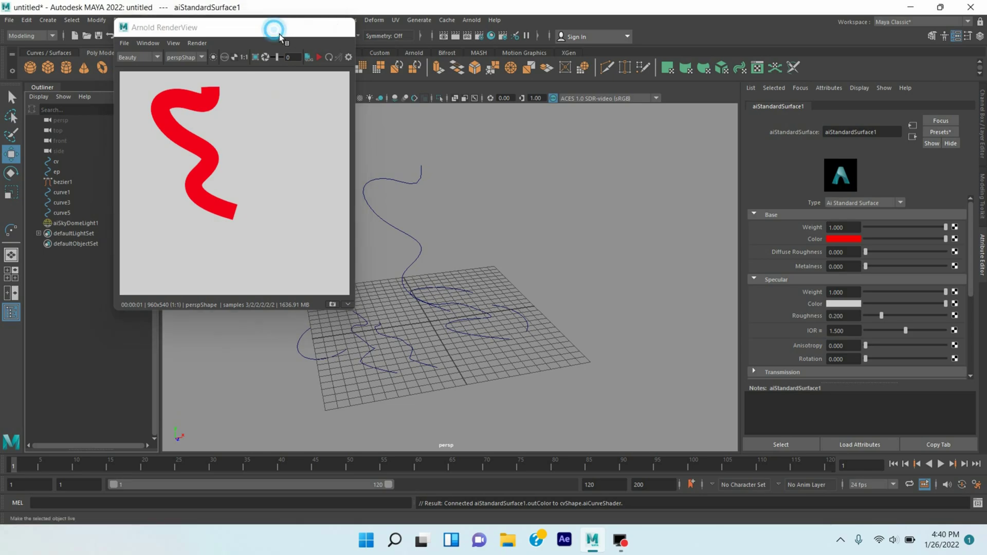
{"action": "left_click", "coordinate": [278, 31]}
- Open the Node Editor and move its window higher up
{"action": "left_click", "coordinate": [153, 20]}
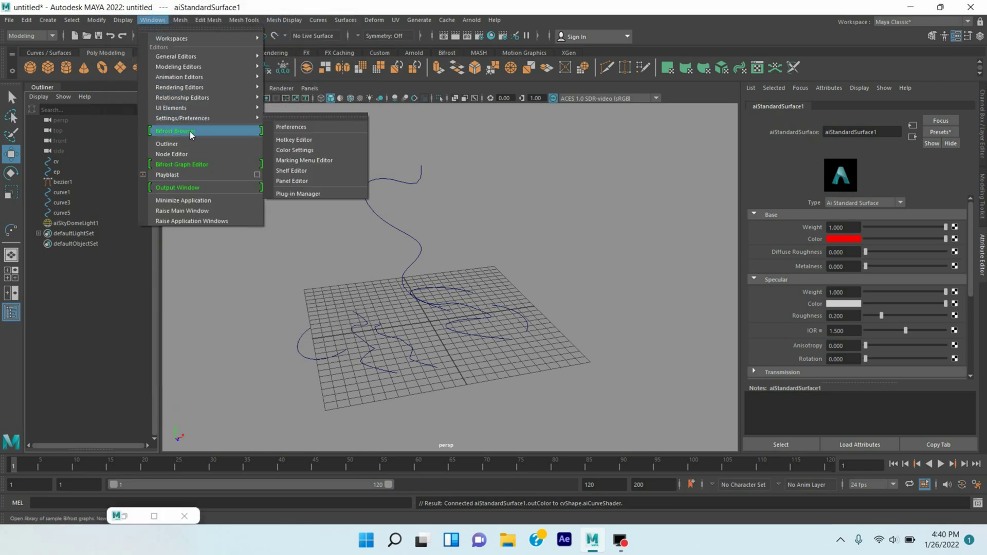
{"action": "left_click", "coordinate": [195, 154]}
{"action": "left_click_drag", "start_coordinate": [155, 196], "coordinate": [181, 33]}
- Graph cv's connections, remove the cv node, and place cvShape below aiStandardSurface1
{"action": "left_click", "coordinate": [57, 163]}
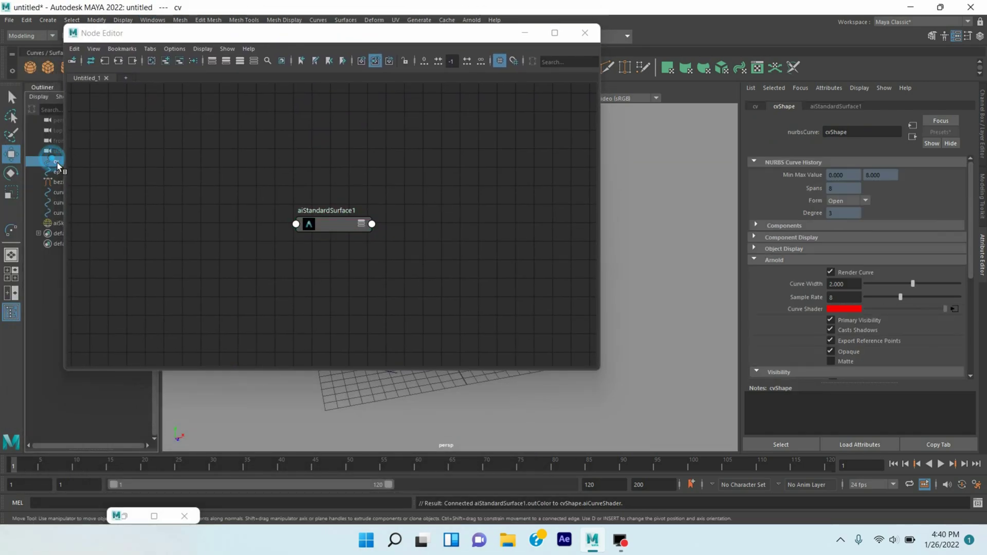
{"action": "left_click", "coordinate": [166, 62]}
{"action": "left_click_drag", "start_coordinate": [425, 274], "coordinate": [156, 140]}
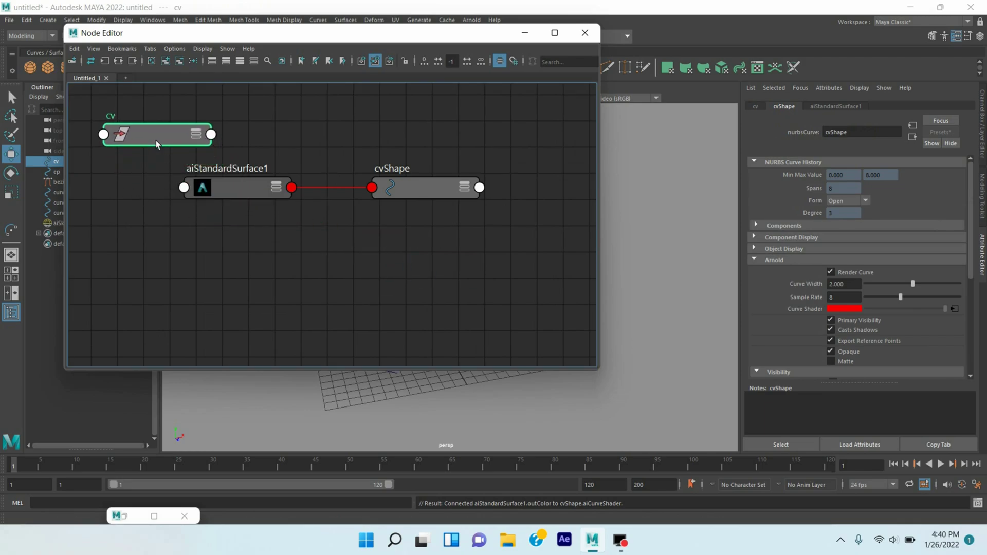
{"action": "left_click", "coordinate": [180, 62]}
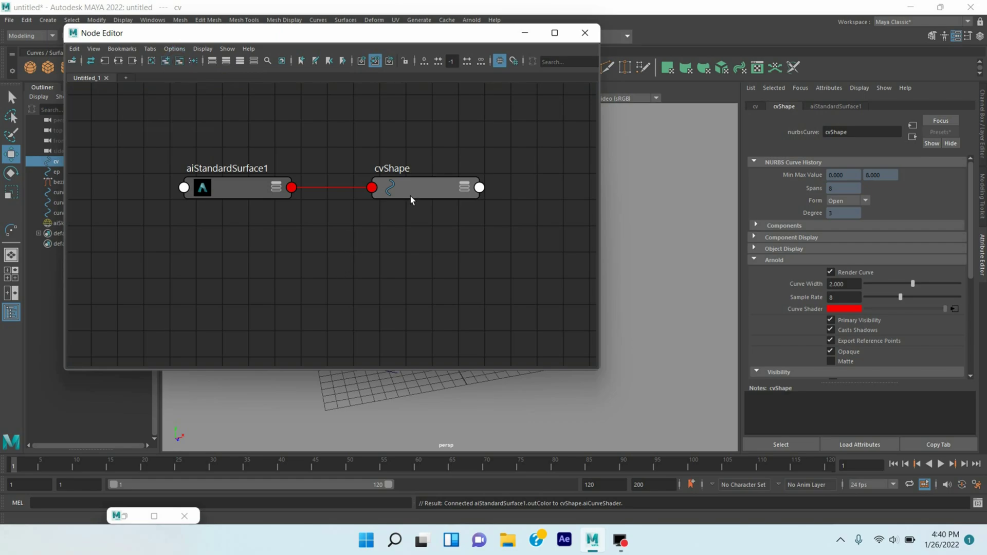
{"action": "left_click_drag", "start_coordinate": [410, 196], "coordinate": [396, 278]}
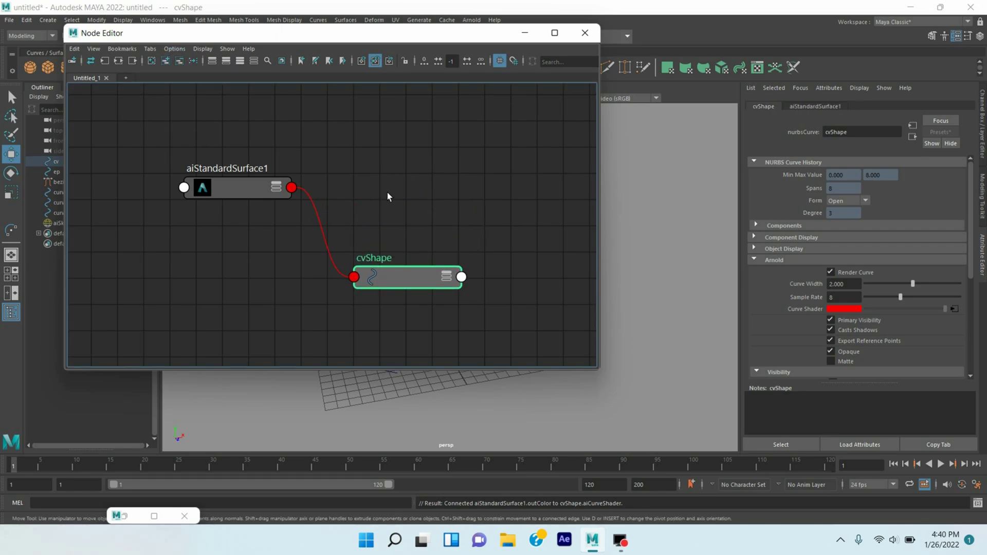
{"action": "key", "text": "Tab"}
- Create a noise texture node and delete its place2dTexture1 node
{"action": "type", "text": "noi"}
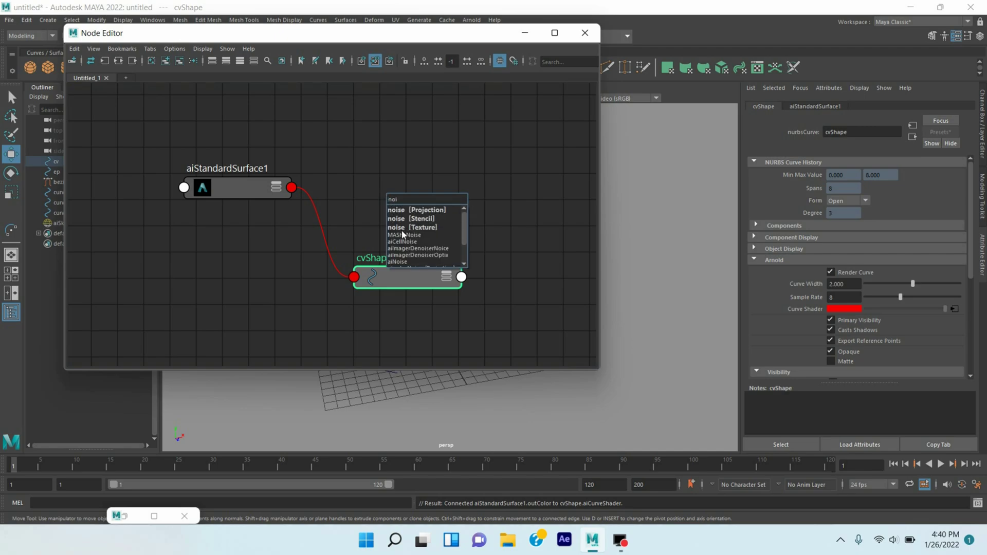
{"action": "left_click", "coordinate": [404, 228]}
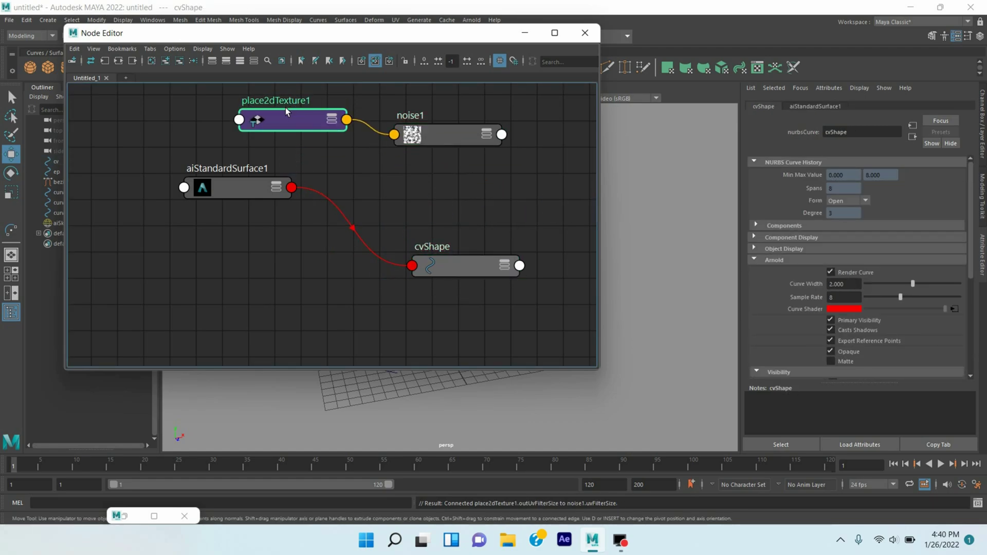
{"action": "left_click", "coordinate": [290, 118]}
{"action": "left_click", "coordinate": [179, 62]}
{"action": "left_click_drag", "start_coordinate": [440, 140], "coordinate": [364, 129]}
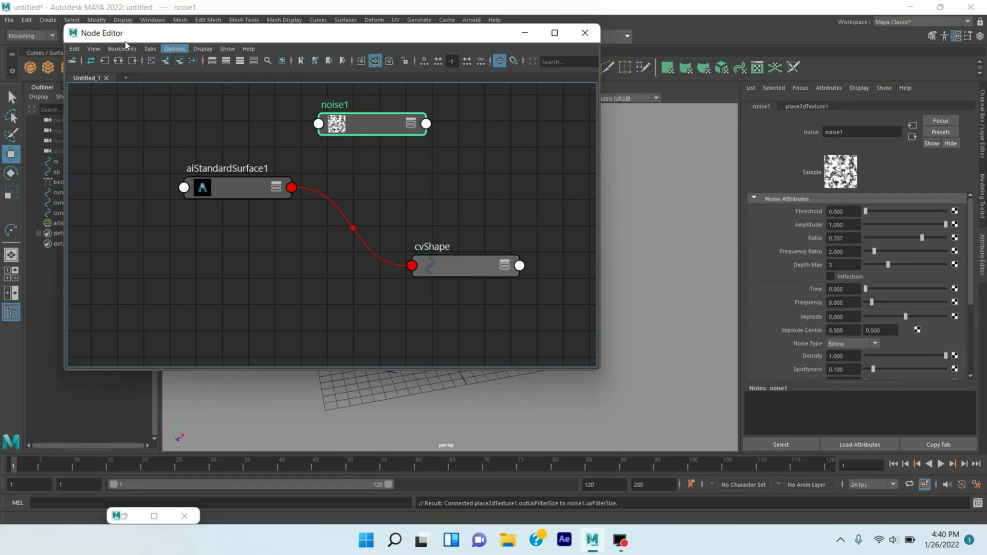
- Connect noise1's outAlpha to drive cvShape's Curve Width
{"action": "left_click", "coordinate": [463, 268]}
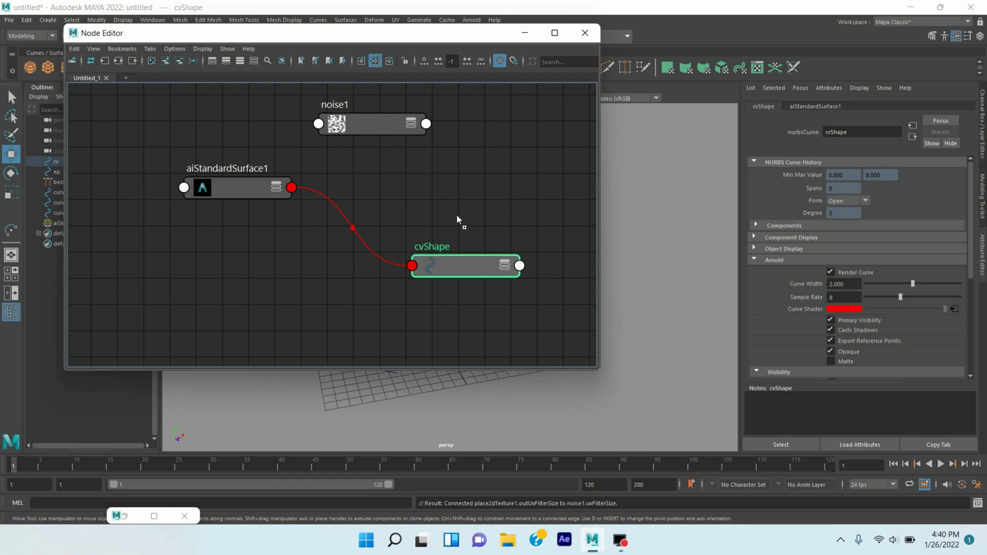
{"action": "middle_click_drag", "start_coordinate": [784, 296], "coordinate": [800, 284]}
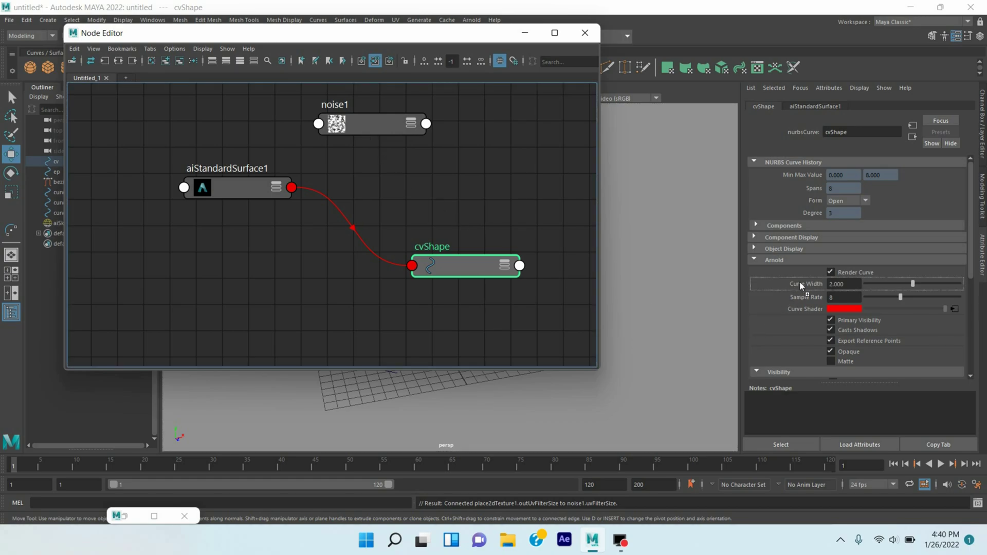
{"action": "middle_click_drag", "start_coordinate": [799, 281], "coordinate": [800, 282]}
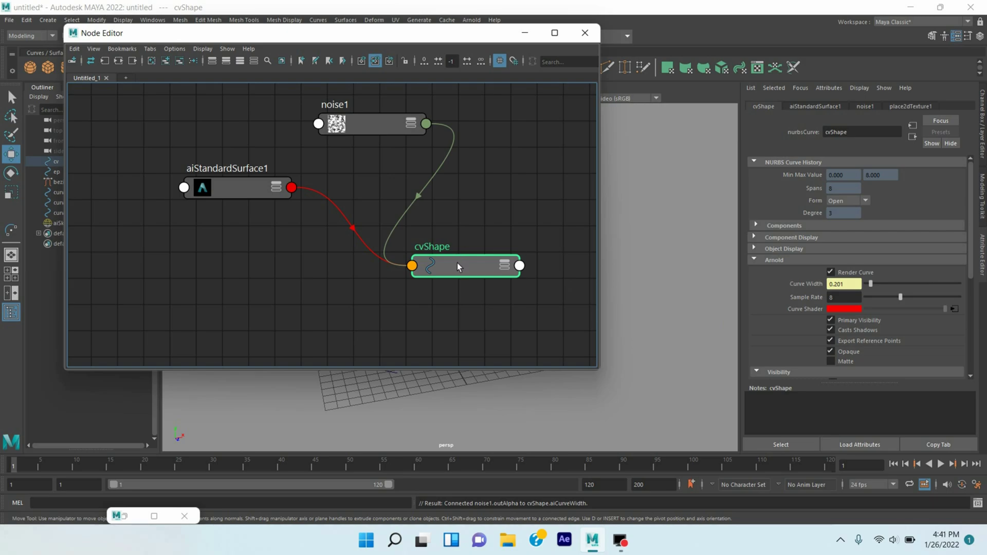
{"action": "left_click_drag", "start_coordinate": [357, 125], "coordinate": [329, 143]}
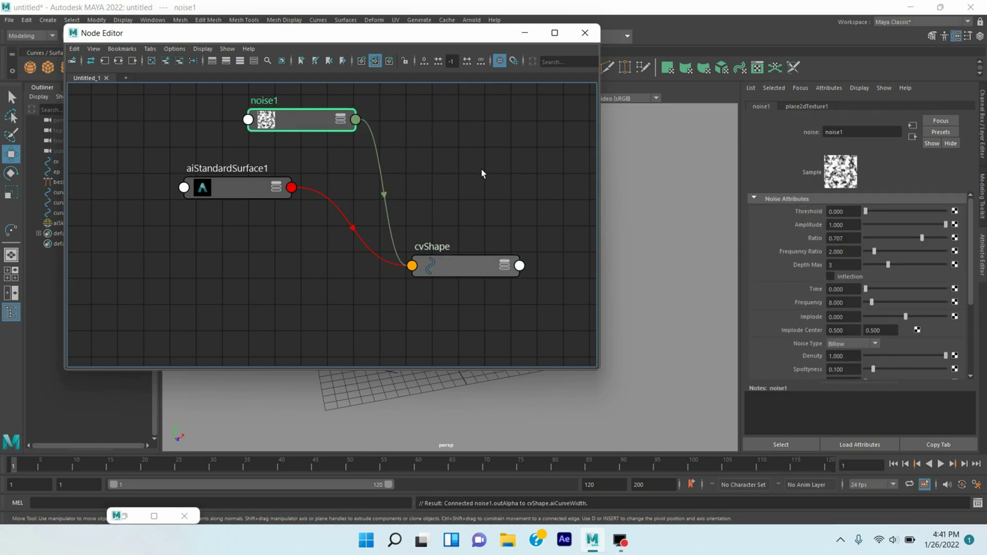
{"action": "key", "text": "Tab"}
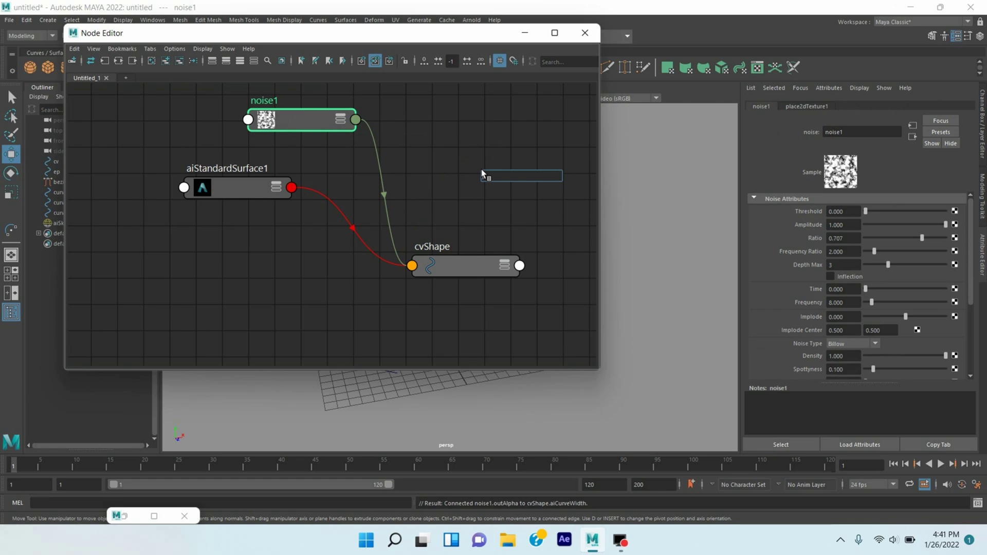
- Create a ramp texture node, delete place2dTexture2, and select ramp1 placed beside noise1
{"action": "type", "text": "ra"}
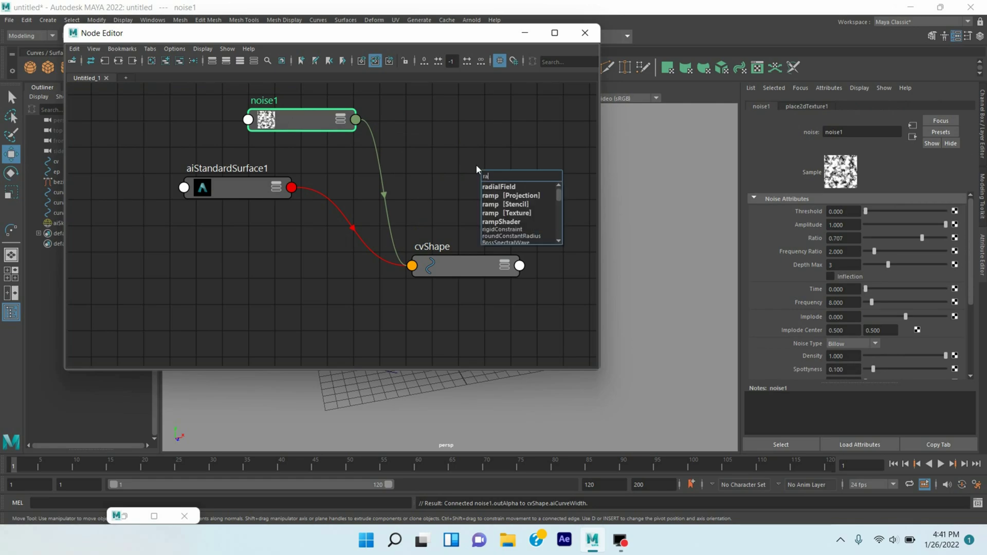
{"action": "type", "text": "mp"}
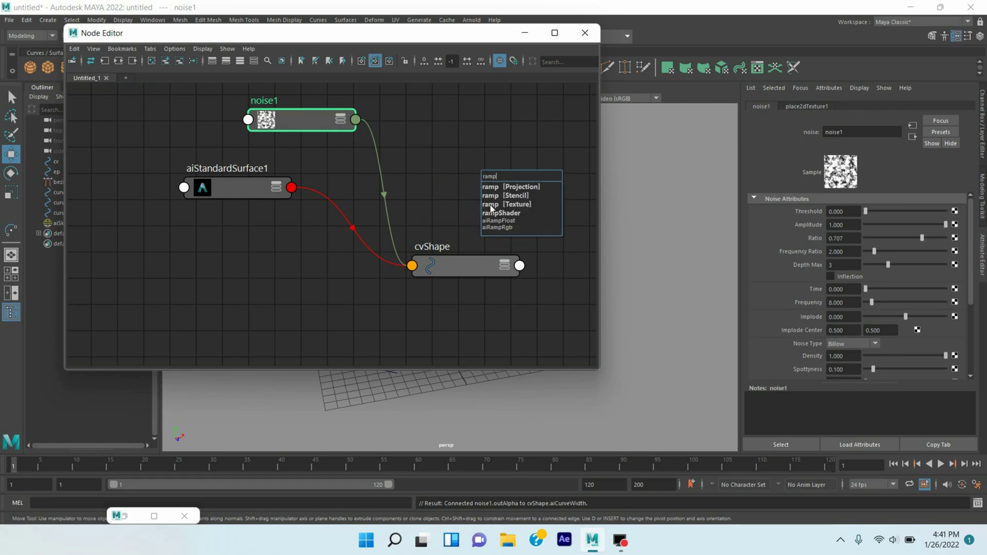
{"action": "left_click", "coordinate": [505, 206]}
{"action": "left_click_drag", "start_coordinate": [524, 190], "coordinate": [442, 133]}
{"action": "scroll", "coordinate": [483, 162], "scroll_direction": "down", "scroll_amount": 3}
{"action": "left_click", "coordinate": [524, 187]}
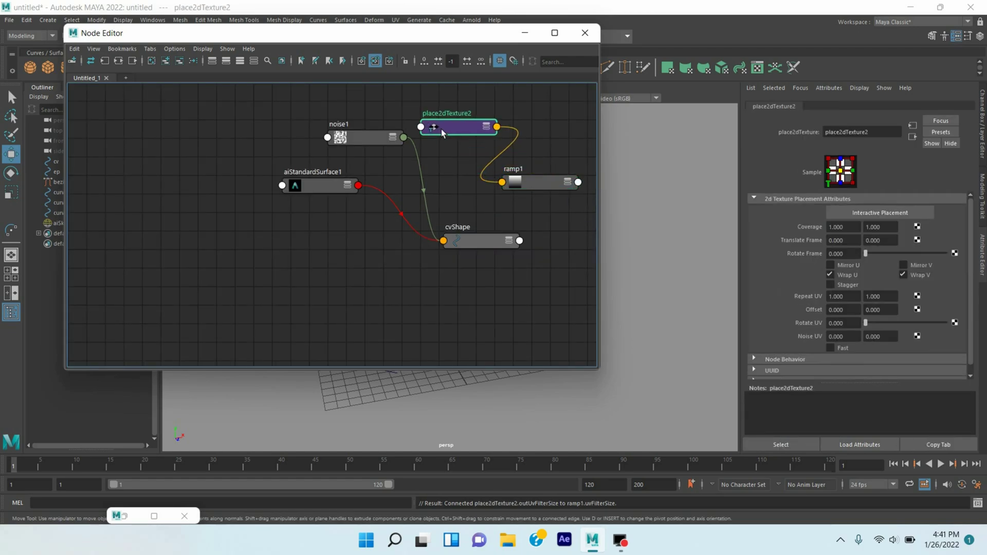
{"action": "left_click", "coordinate": [185, 64]}
{"action": "left_click_drag", "start_coordinate": [386, 142], "coordinate": [375, 135]}
{"action": "left_click", "coordinate": [529, 186]}
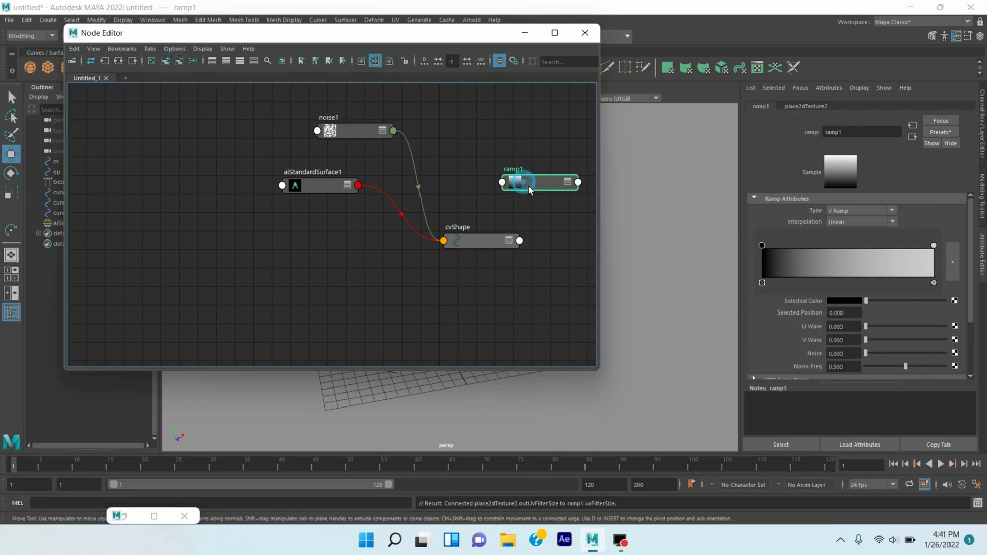
{"action": "left_click", "coordinate": [766, 247]}
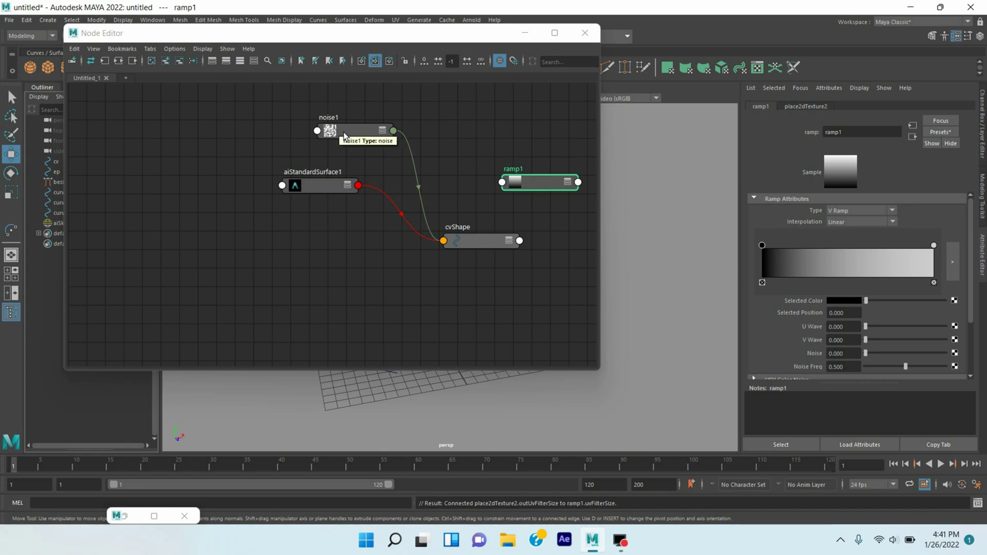
- Connect noise1's outColor into a ramp1 colour entry and set the top entry to black
{"action": "left_click", "coordinate": [351, 148]}
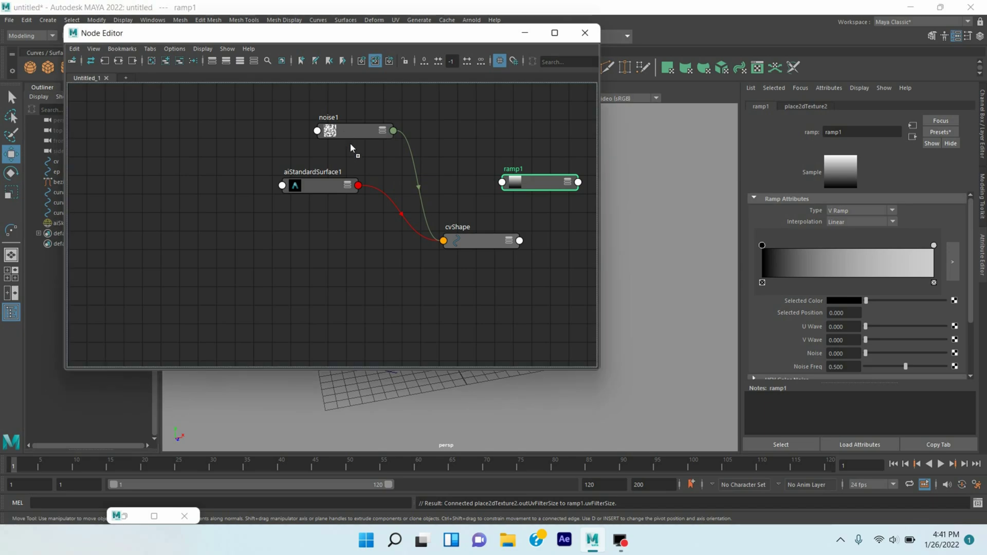
{"action": "middle_click_drag", "start_coordinate": [663, 307], "coordinate": [801, 299]}
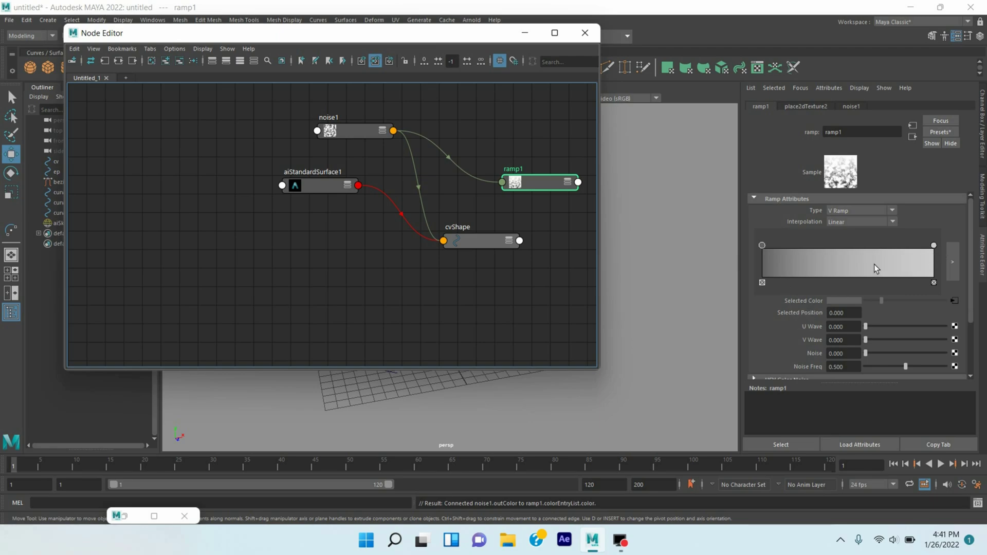
{"action": "left_click", "coordinate": [937, 248]}
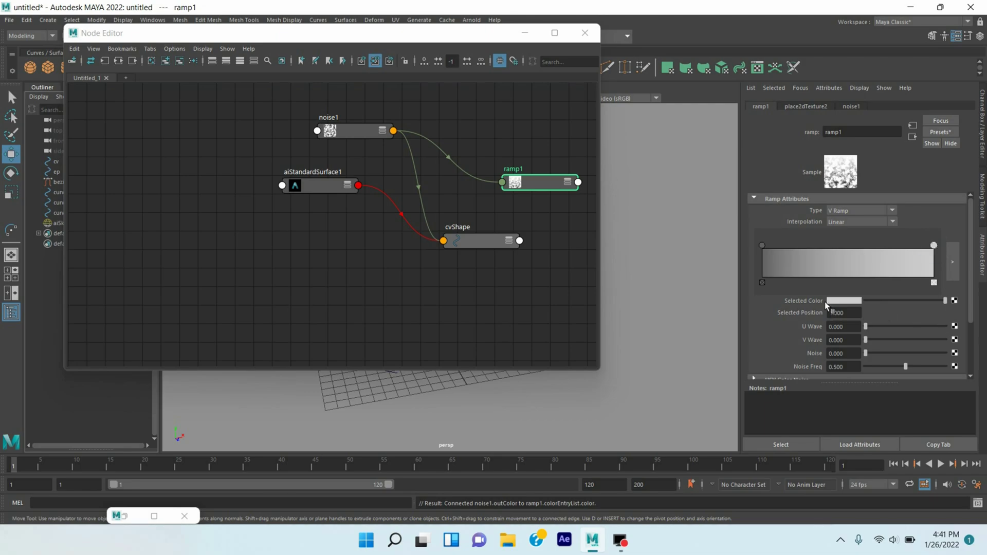
{"action": "left_click_drag", "start_coordinate": [945, 300], "coordinate": [865, 301]}
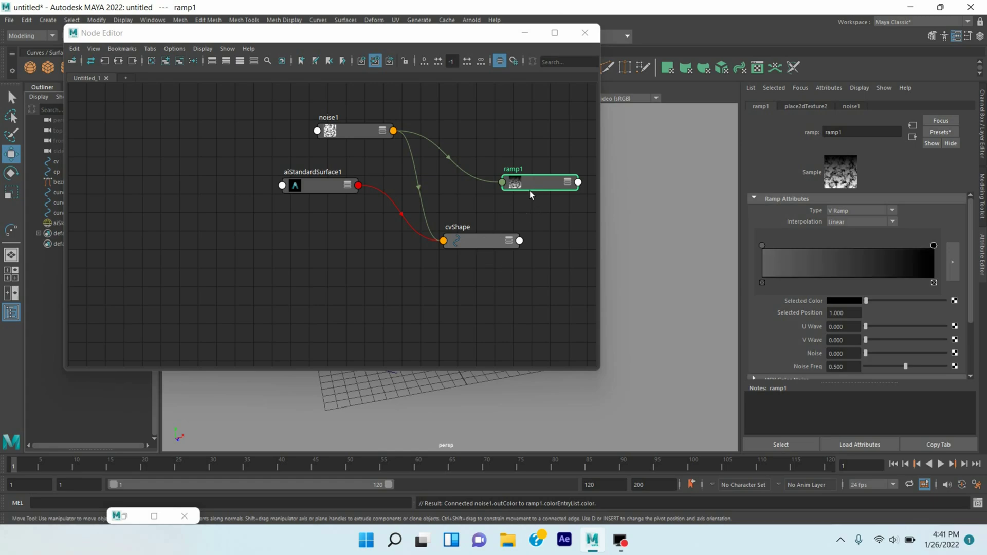
{"action": "left_click", "coordinate": [489, 244]}
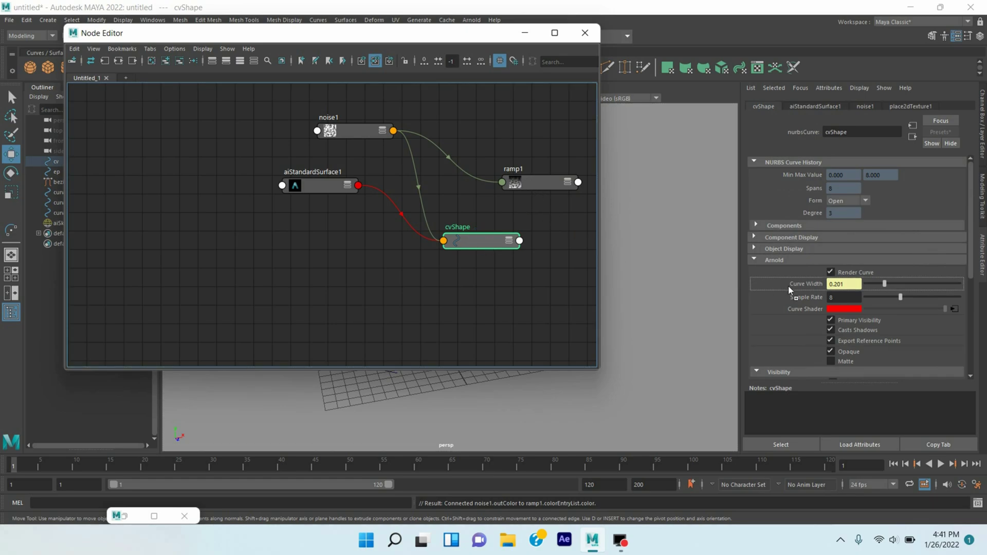
- Drive cvShape's Curve Width with ramp1's outAlpha, tidy the nodes, and minimize the Node Editor
{"action": "middle_click_drag", "start_coordinate": [801, 285], "coordinate": [801, 286]}
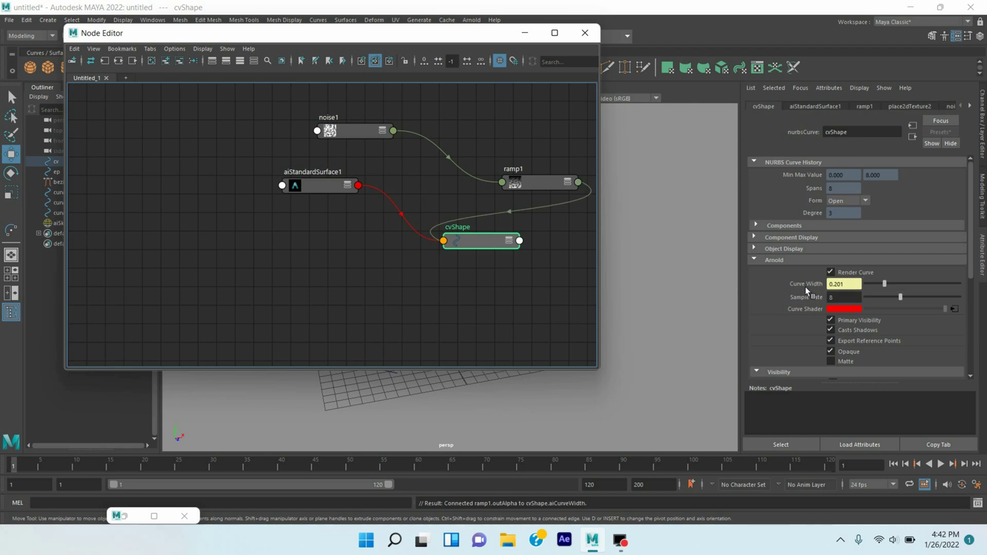
{"action": "left_click_drag", "start_coordinate": [492, 248], "coordinate": [459, 239]}
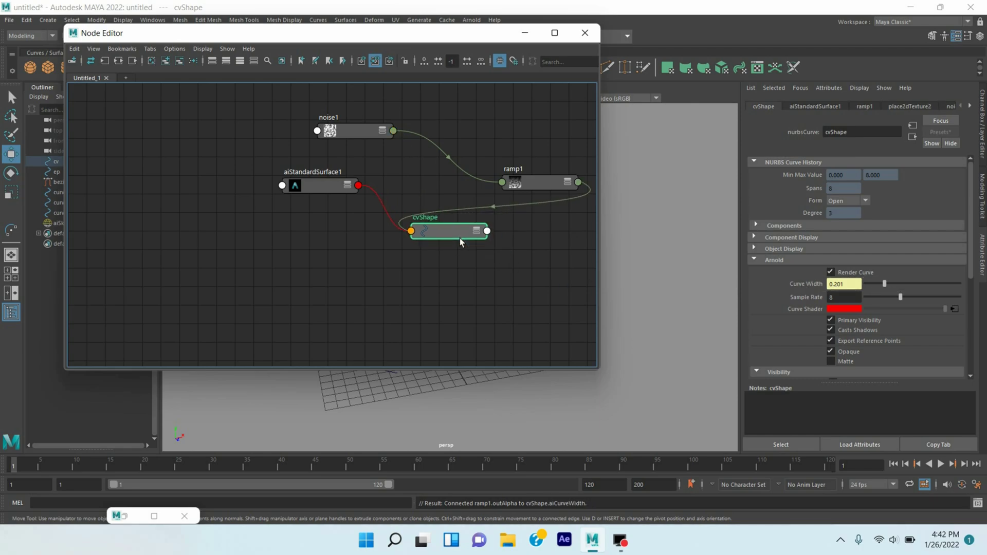
{"action": "left_click_drag", "start_coordinate": [532, 188], "coordinate": [475, 155]}
{"action": "left_click", "coordinate": [475, 154]}
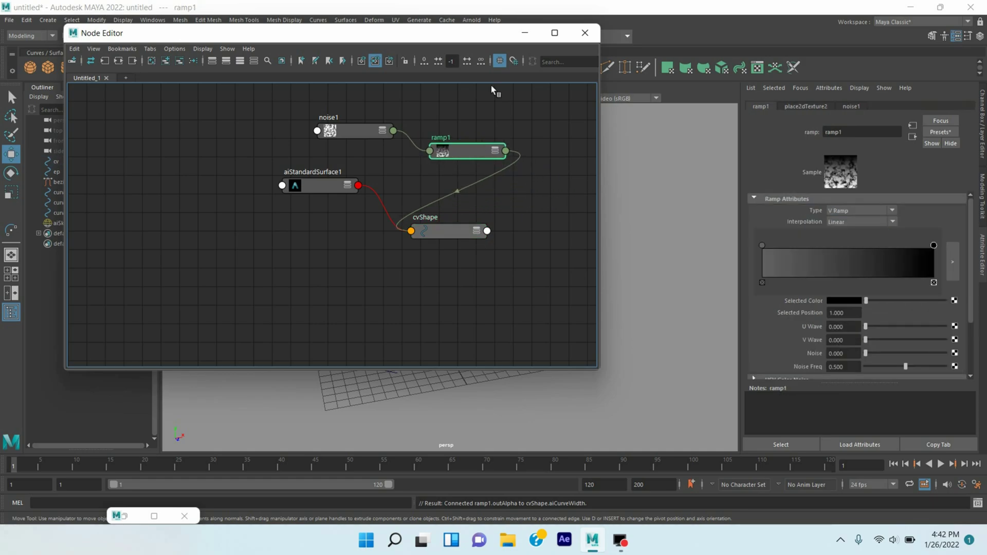
{"action": "left_click", "coordinate": [523, 35]}
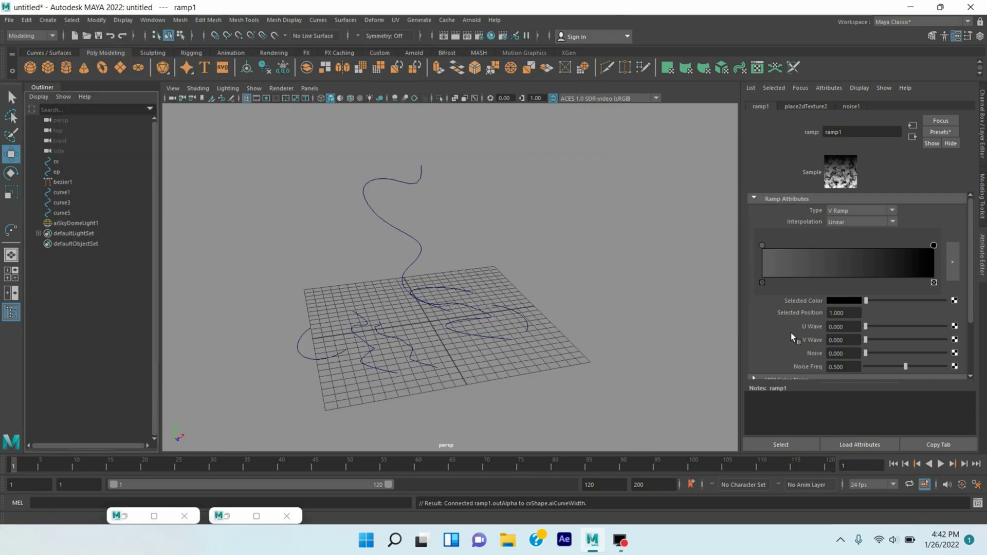
- Restore RenderView and re-render with the ramp's black entry at 0.5, then at 0.225
{"action": "left_click", "coordinate": [124, 517]}
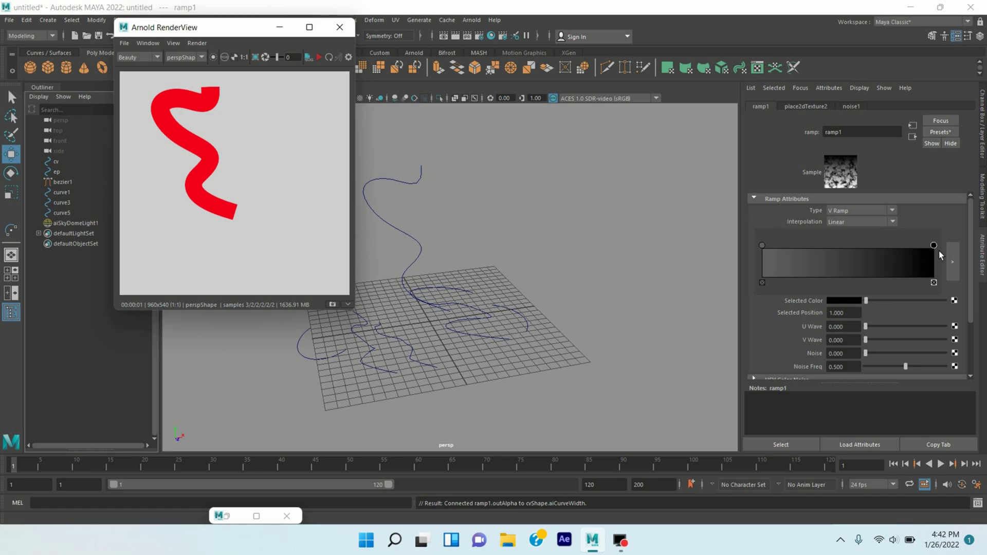
{"action": "left_click_drag", "start_coordinate": [935, 249], "coordinate": [853, 252]}
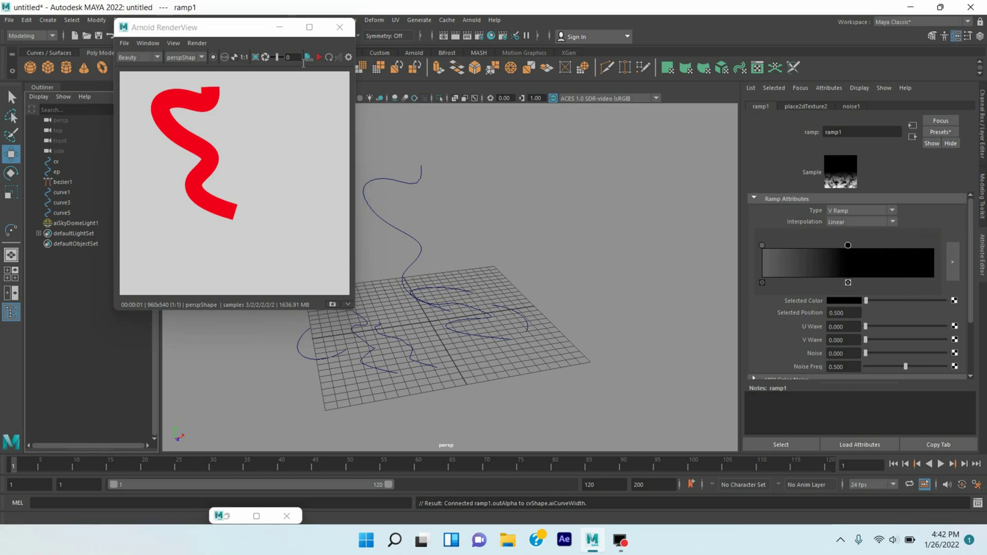
{"action": "left_click", "coordinate": [329, 57]}
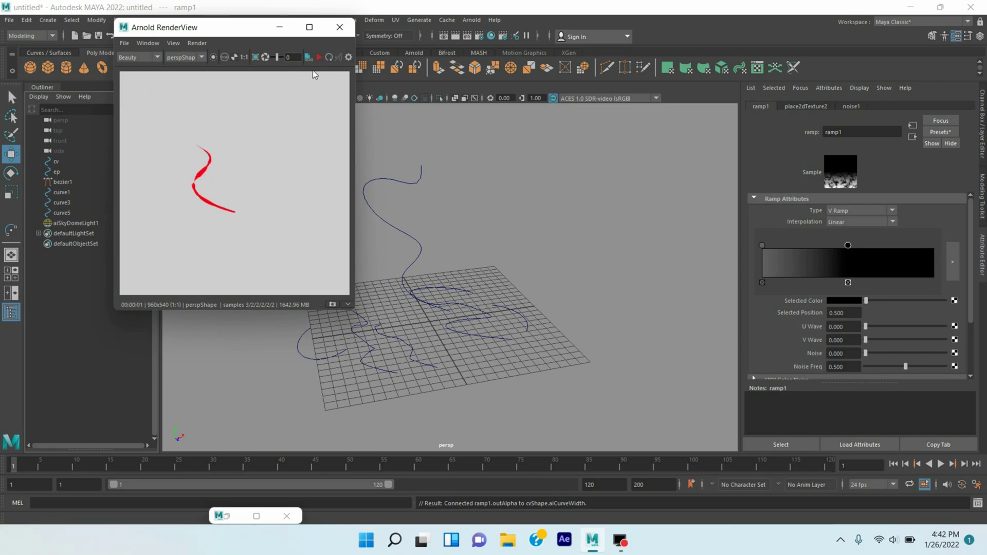
{"action": "left_click_drag", "start_coordinate": [851, 247], "coordinate": [807, 261]}
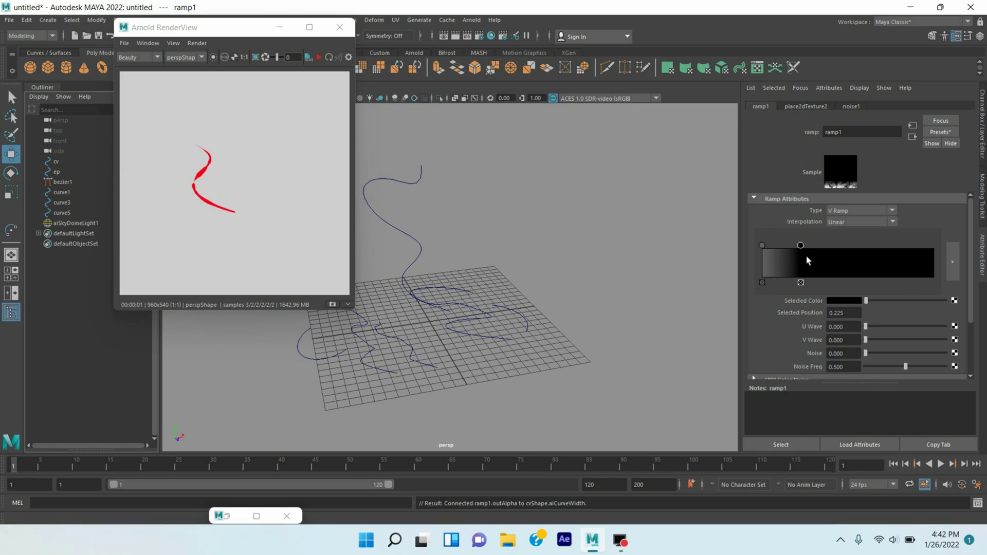
{"action": "left_click", "coordinate": [329, 57]}
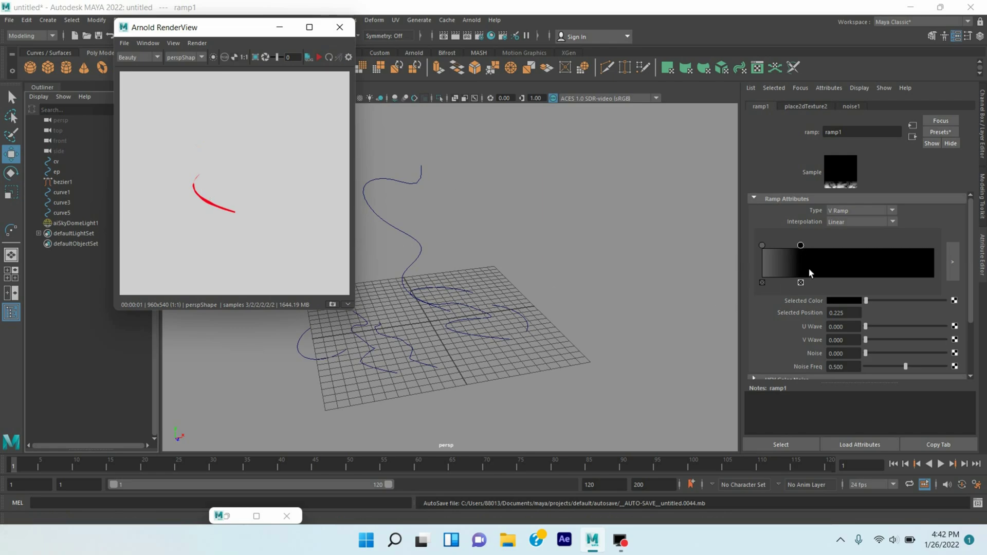
- Re-render with the ramp's black entry at 0.623, 0.847 and 0.114, settling at 0.539
{"action": "left_click_drag", "start_coordinate": [803, 250], "coordinate": [875, 260]}
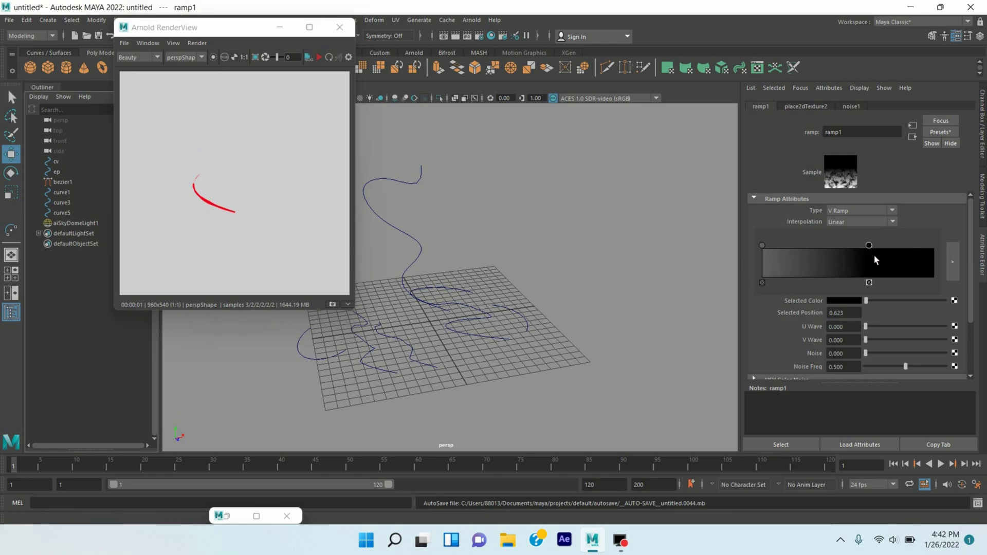
{"action": "left_click", "coordinate": [319, 58]}
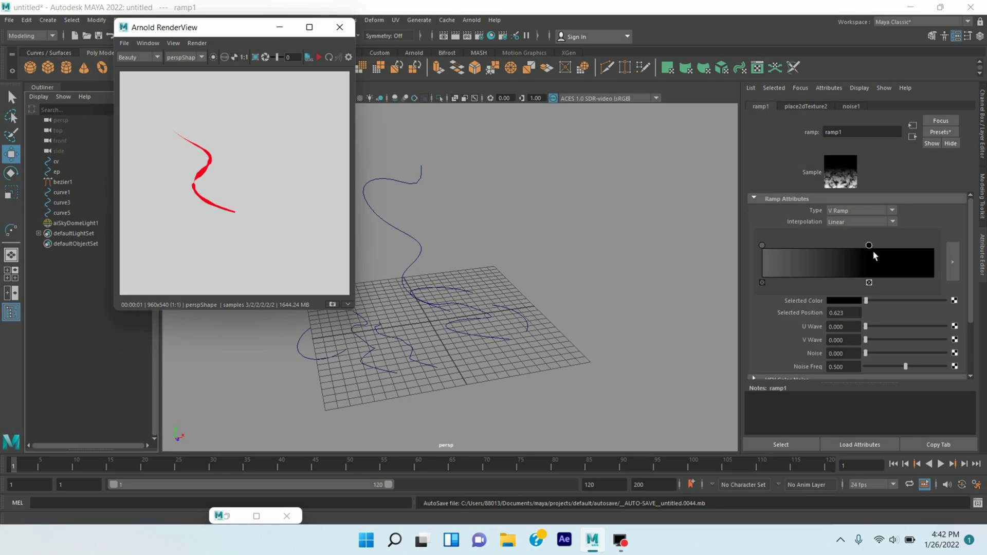
{"action": "left_click_drag", "start_coordinate": [868, 246], "coordinate": [912, 256]}
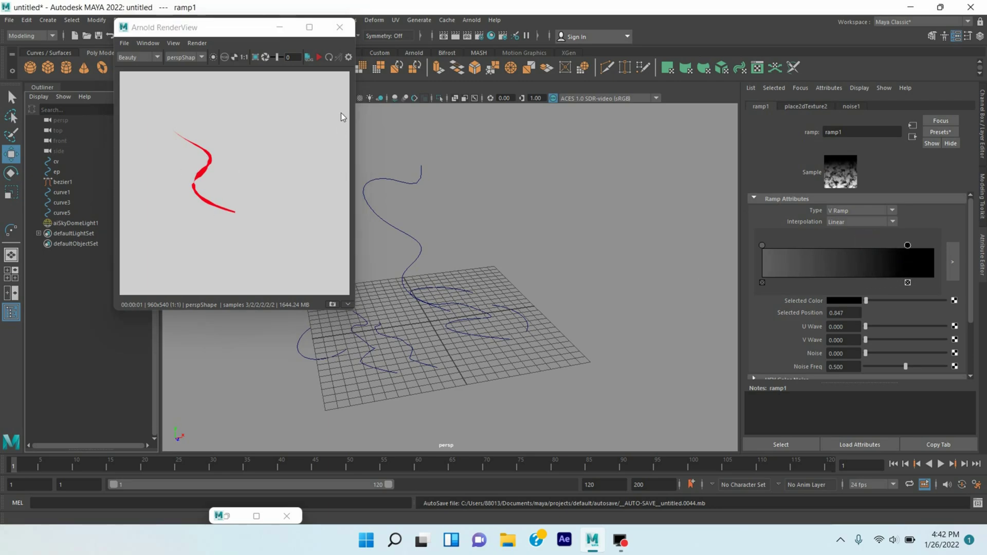
{"action": "left_click", "coordinate": [329, 57]}
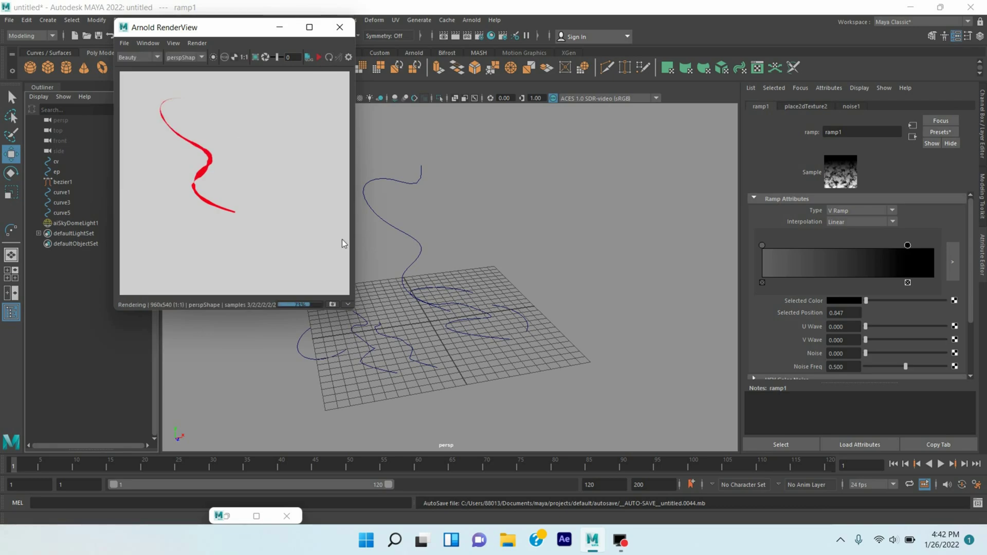
{"action": "left_click_drag", "start_coordinate": [914, 255], "coordinate": [787, 275]}
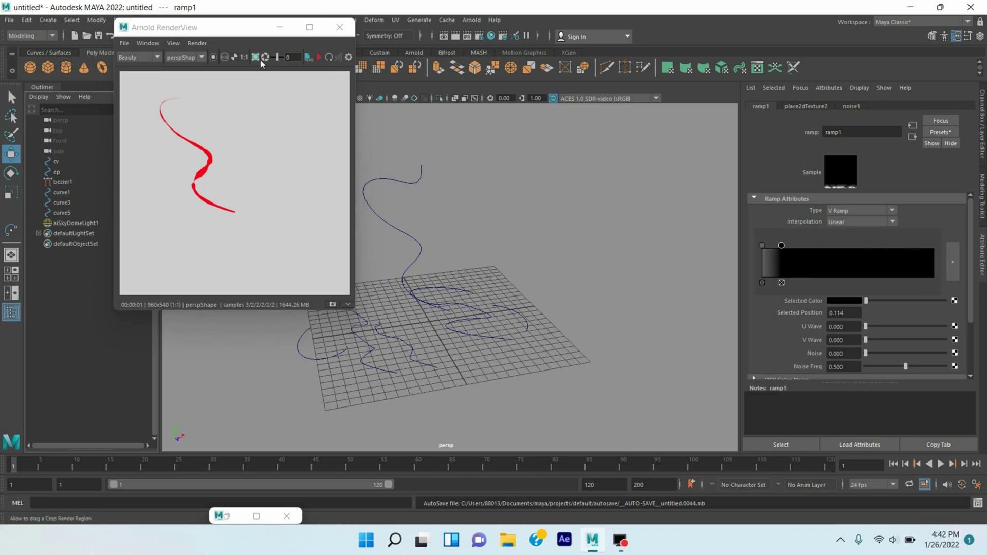
{"action": "left_click", "coordinate": [329, 57]}
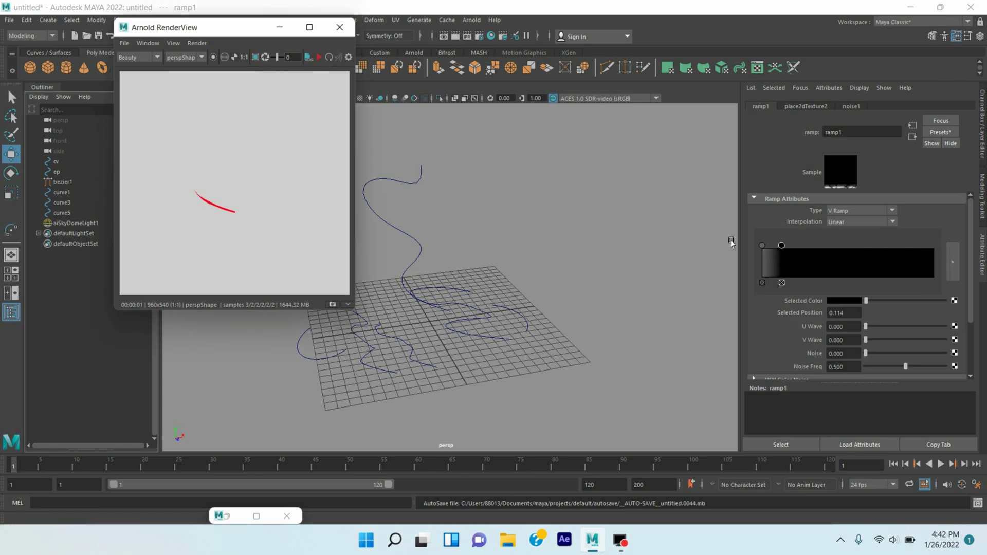
{"action": "left_click_drag", "start_coordinate": [782, 247], "coordinate": [855, 263]}
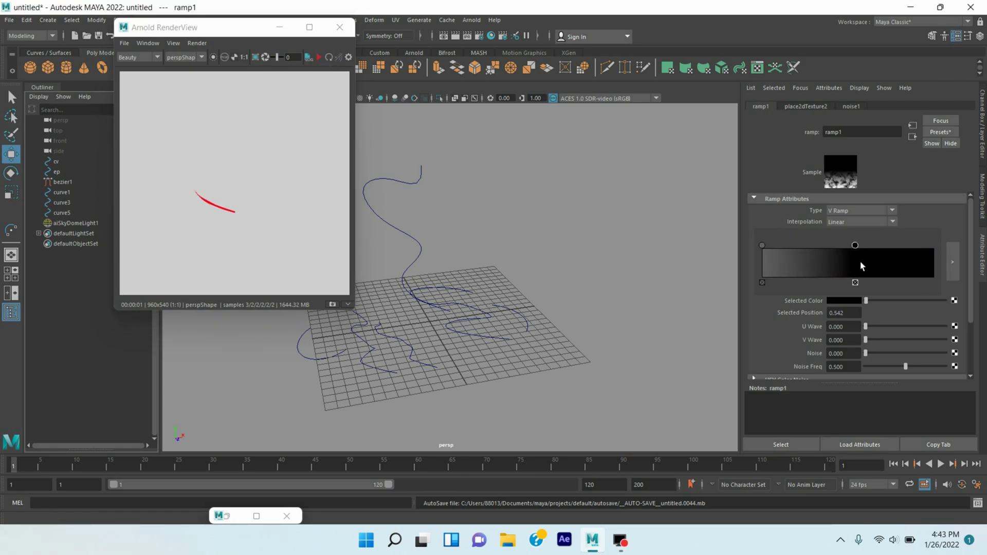
{"action": "left_click", "coordinate": [329, 58]}
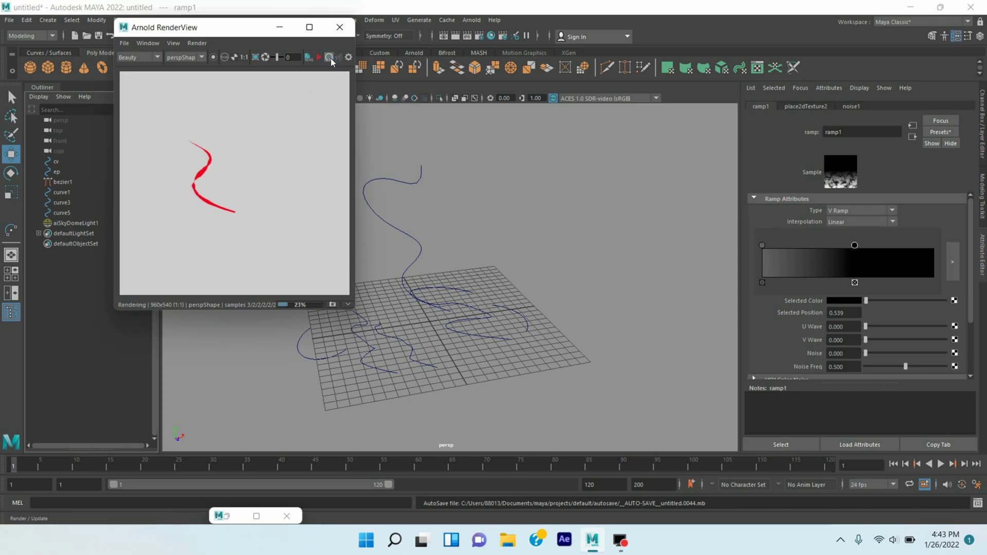